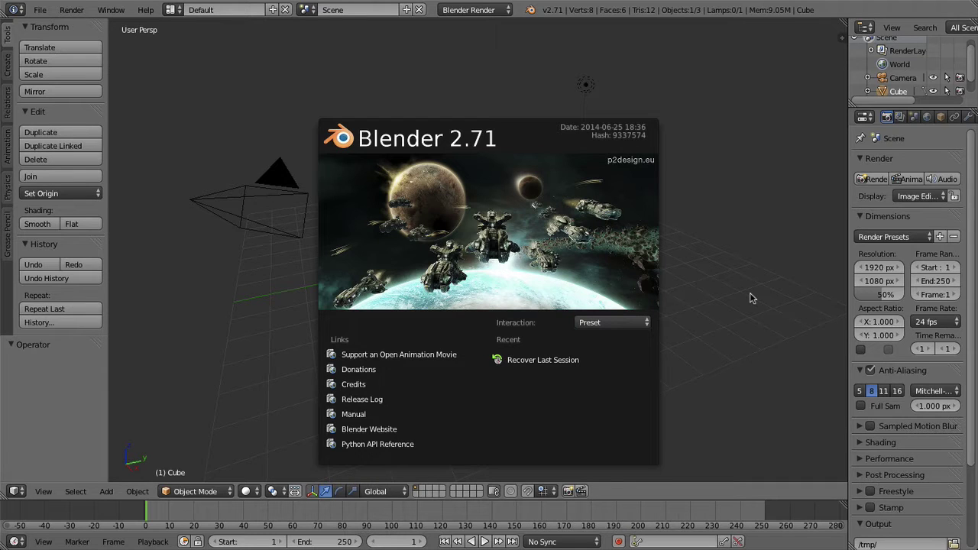
- Dismiss the startup splash and orbit and zoom around the default cube, camera and lamp
left_click(749, 298)
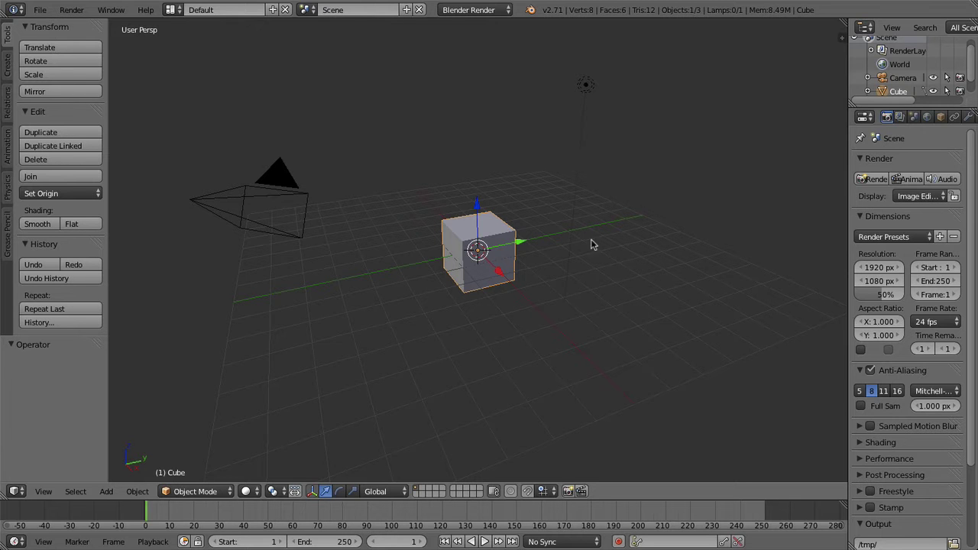
mouse_move(597, 258)
middle_mouse_down()
mouse_move(664, 262)
mouse_move(563, 252)
mouse_move(621, 260)
middle_mouse_up()
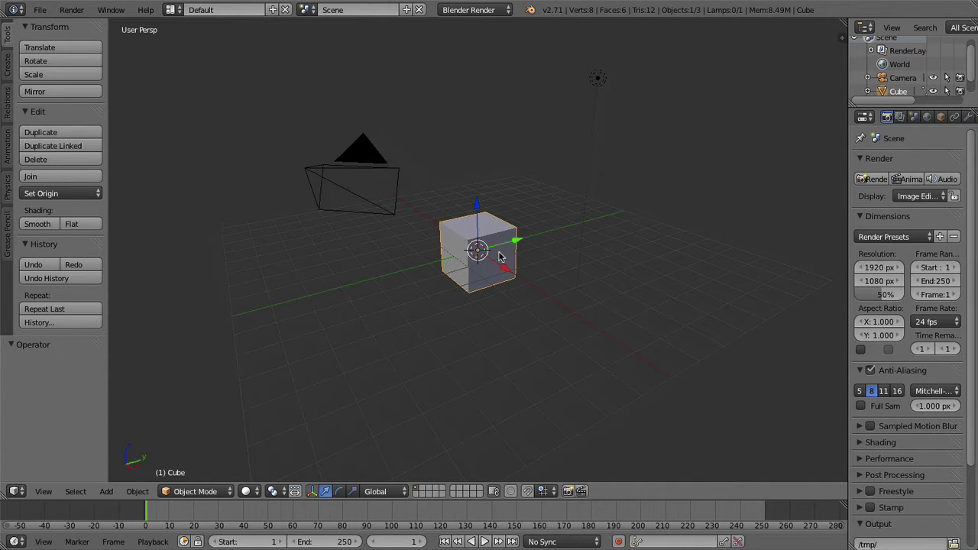
scroll(497, 256, "down", 2)
scroll(499, 257, "up", 3)
scroll(499, 257, "up", 1)
scroll(499, 257, "down", 4)
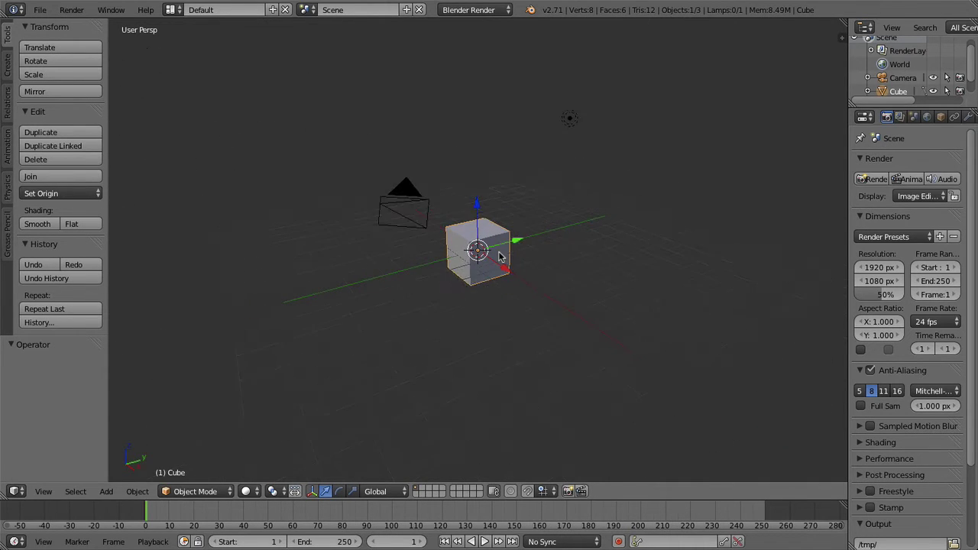
scroll(499, 257, "up", 1)
middle_click_drag(520, 256, 527, 284)
scroll(528, 284, "up", 3)
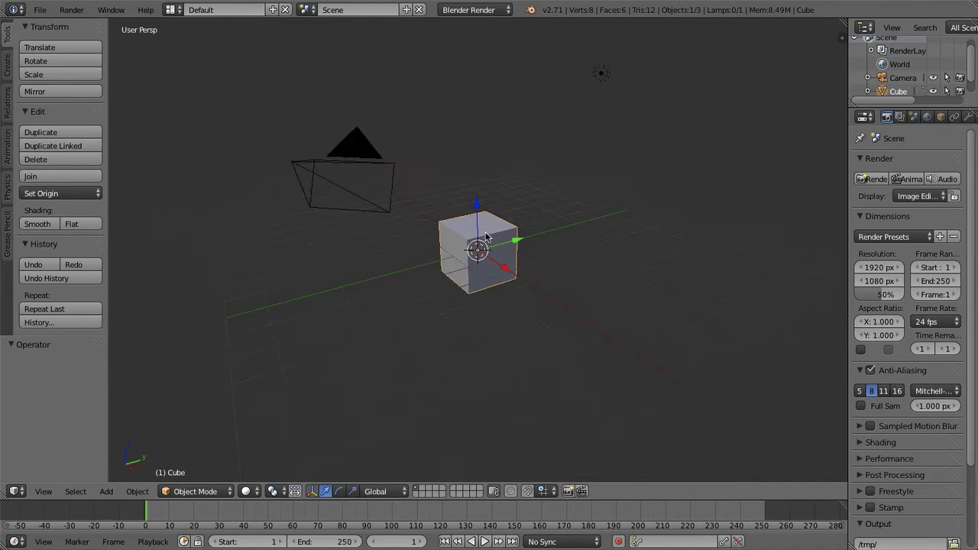
scroll(497, 252, "down", 1)
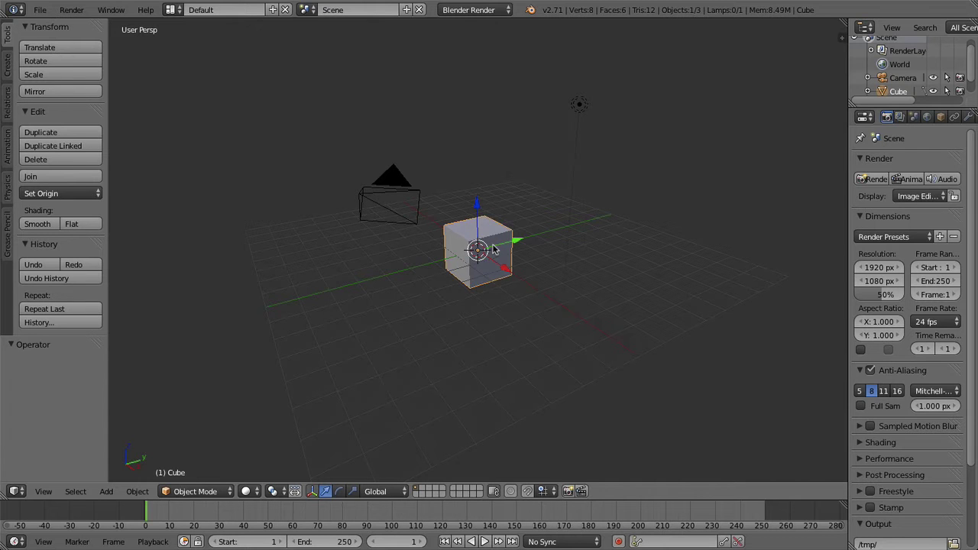
mouse_move(493, 250)
middle_mouse_down()
mouse_move(566, 247)
mouse_move(556, 246)
middle_mouse_up()
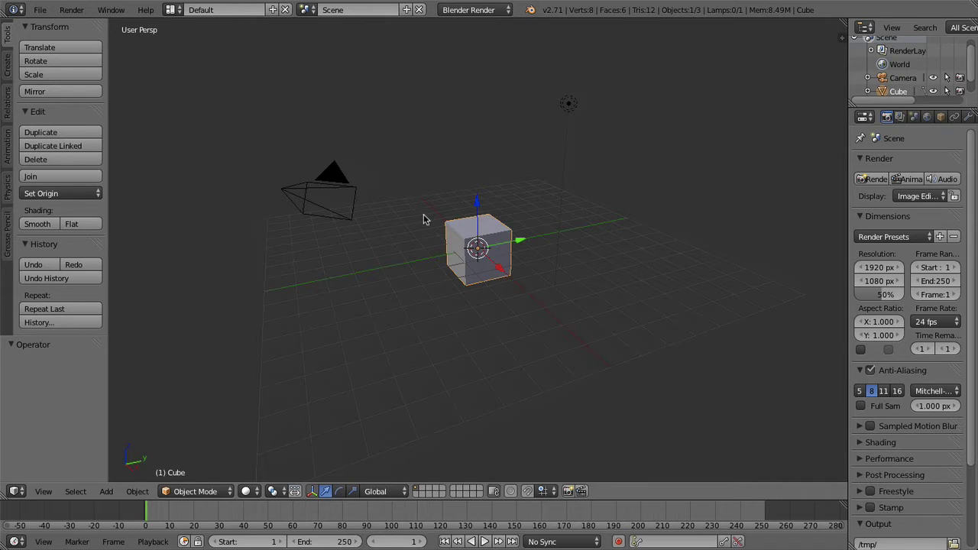
- Select the camera, cube and lamp in turn and reposition the 3D cursor around the scene
right_click(284, 189)
right_click(492, 231)
right_click(569, 109)
right_click(497, 214)
left_click(392, 207)
left_click(512, 177)
left_click(691, 182)
left_click(696, 261)
left_click(707, 272)
left_click(593, 273)
left_click(570, 229)
right_click(313, 192)
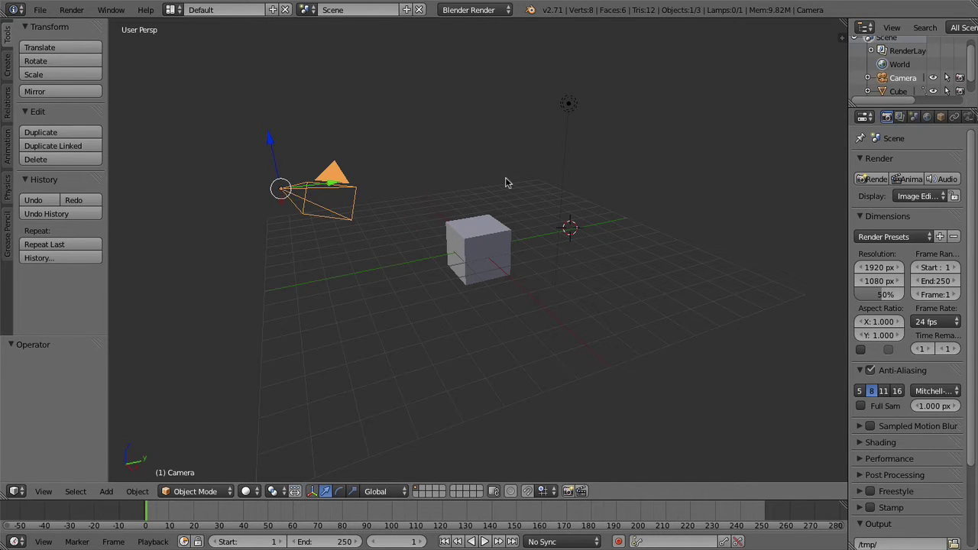
- Select all objects with A and delete the camera, cube and lamp
key("a")
key("a")
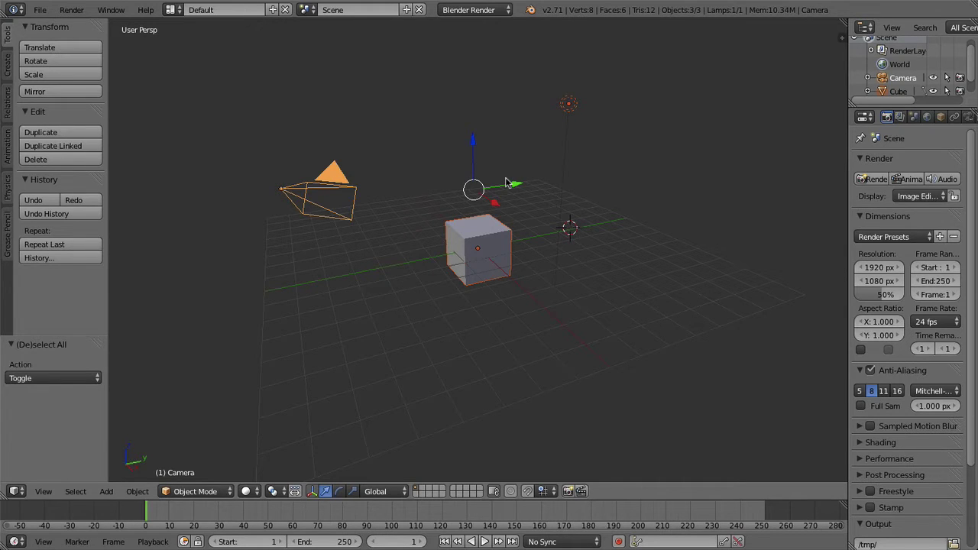
key("a")
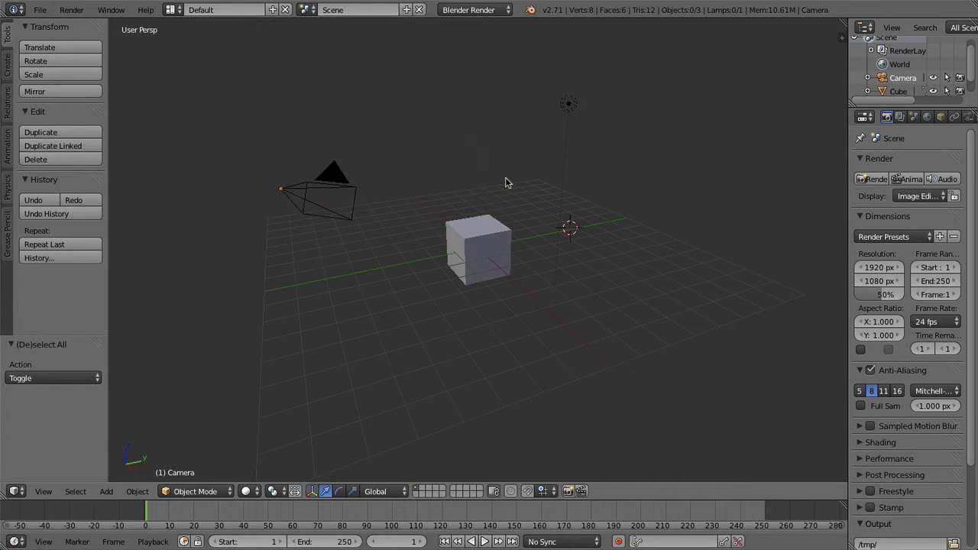
key("a")
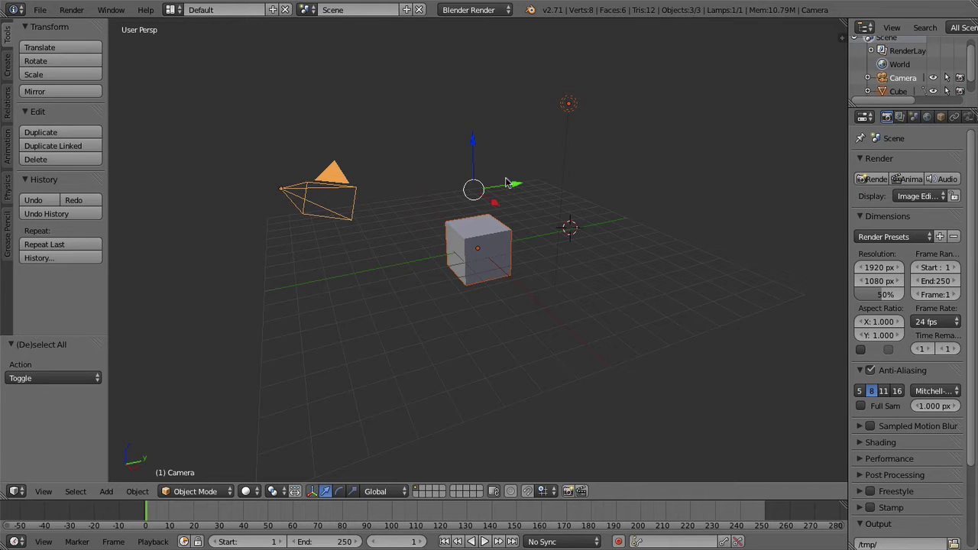
key("x")
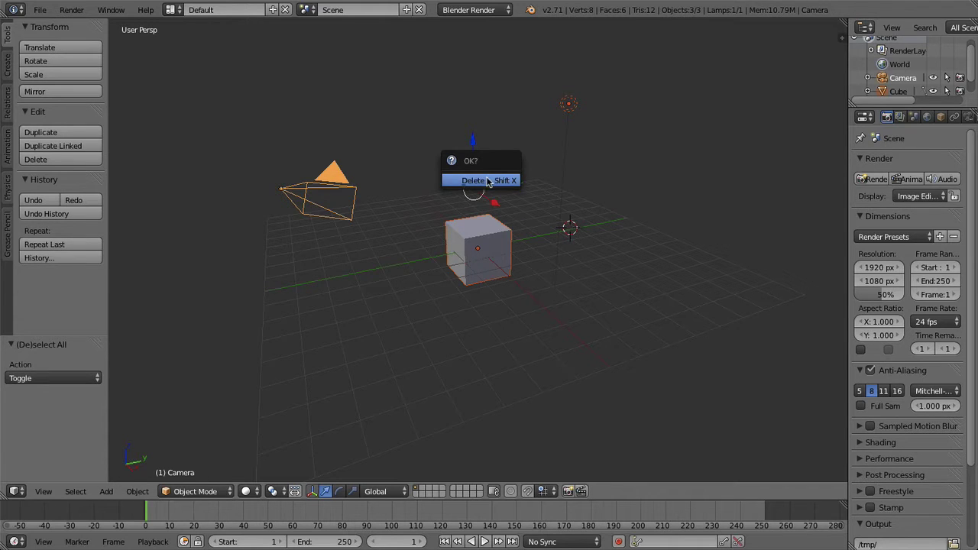
left_click(486, 181)
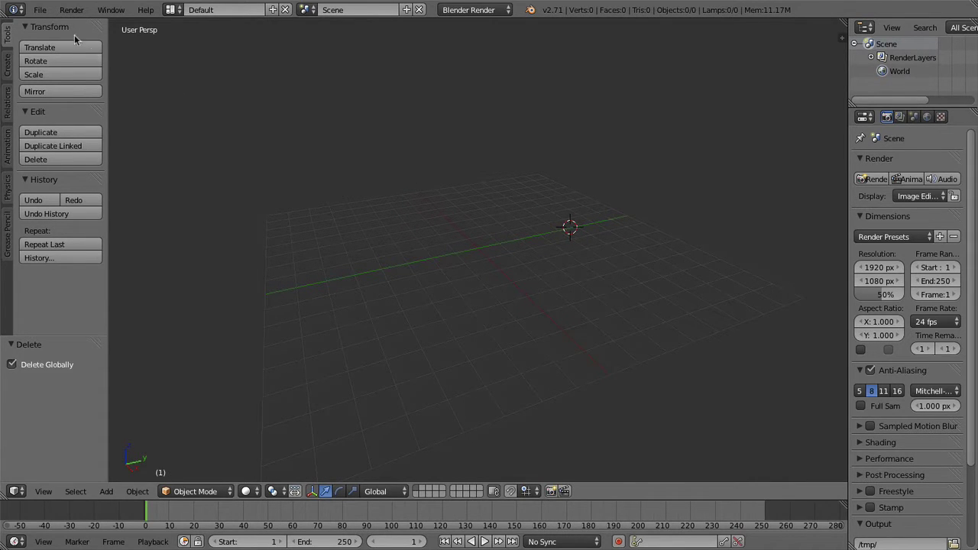
- In User Preferences, rebind the second 3D View (Global) View Selected shortcut to Shift+F
left_click(40, 10)
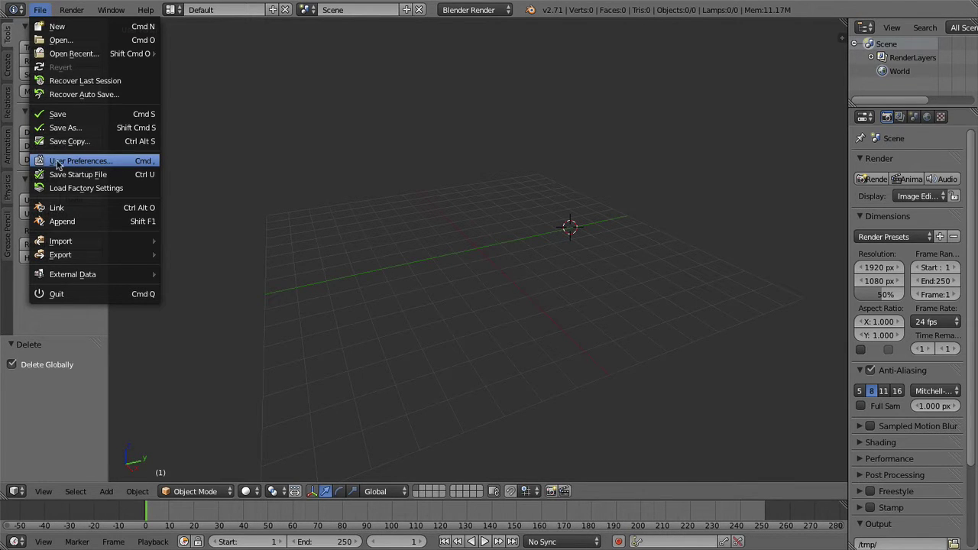
left_click(81, 162)
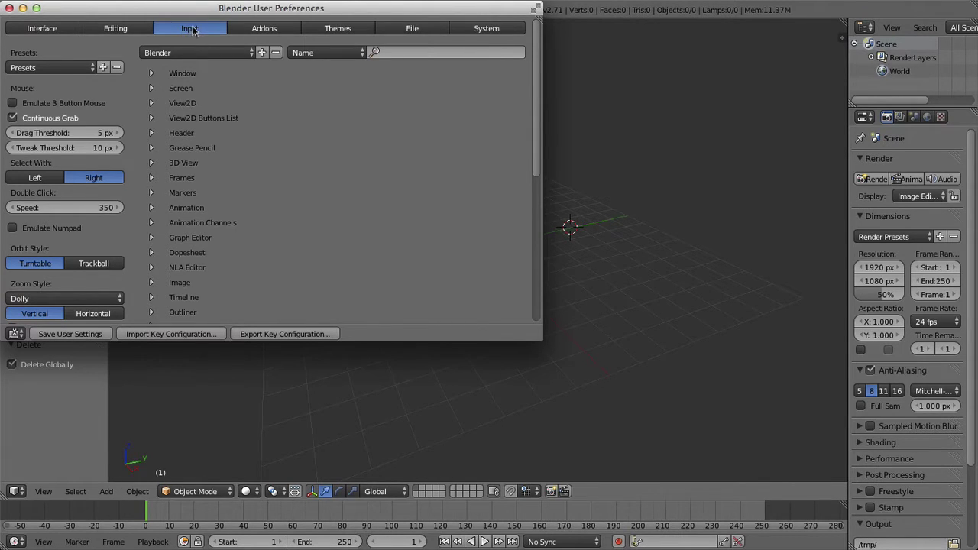
left_click(152, 164)
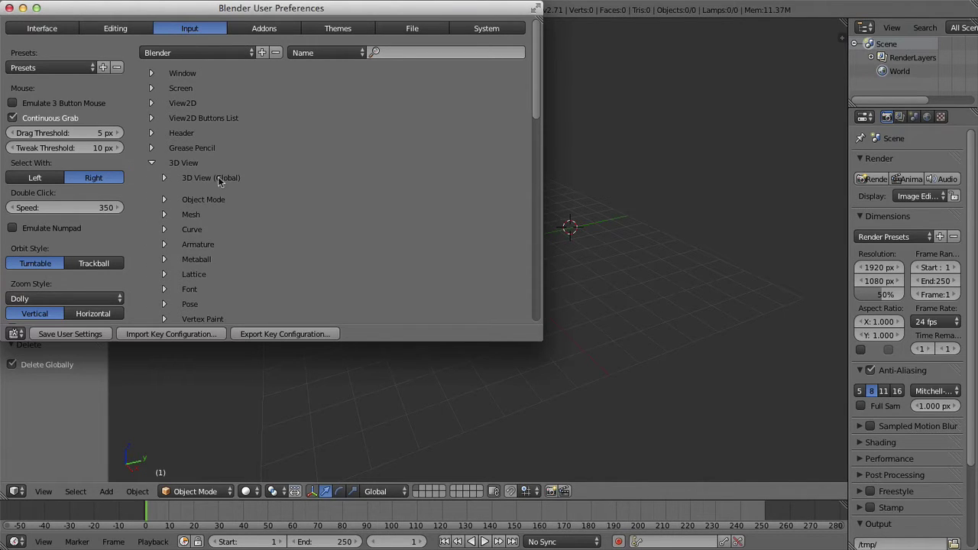
left_click(166, 178)
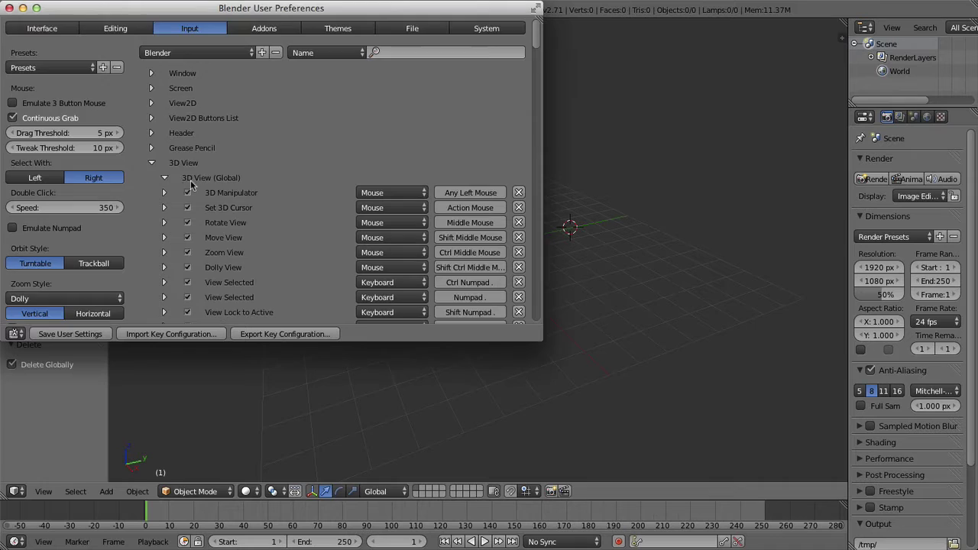
scroll(195, 182, "down", 3)
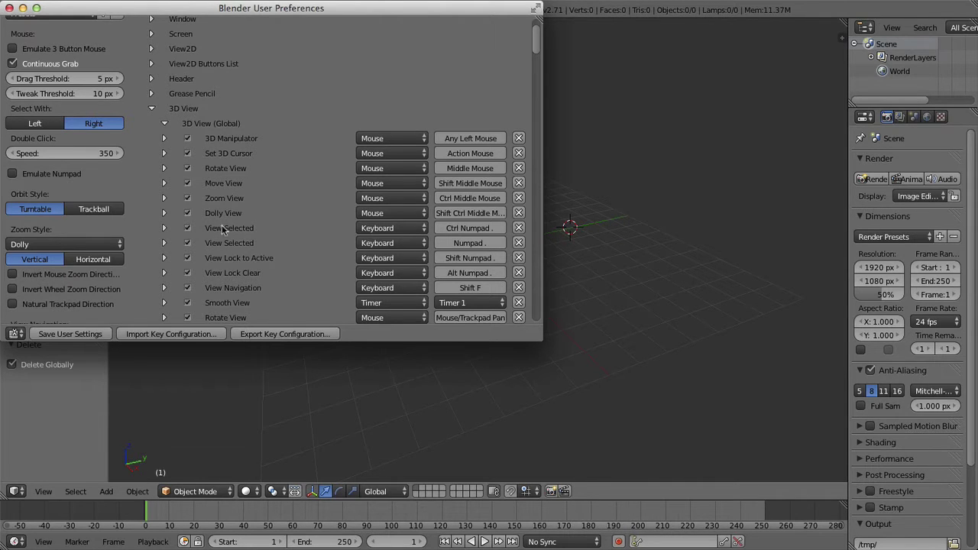
left_click(470, 244)
key("shift+f")
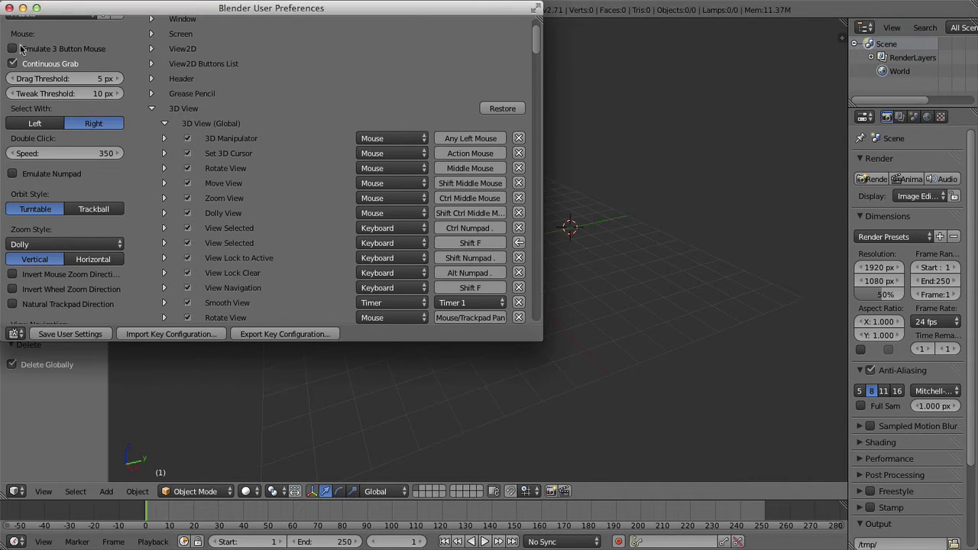
left_click(10, 8)
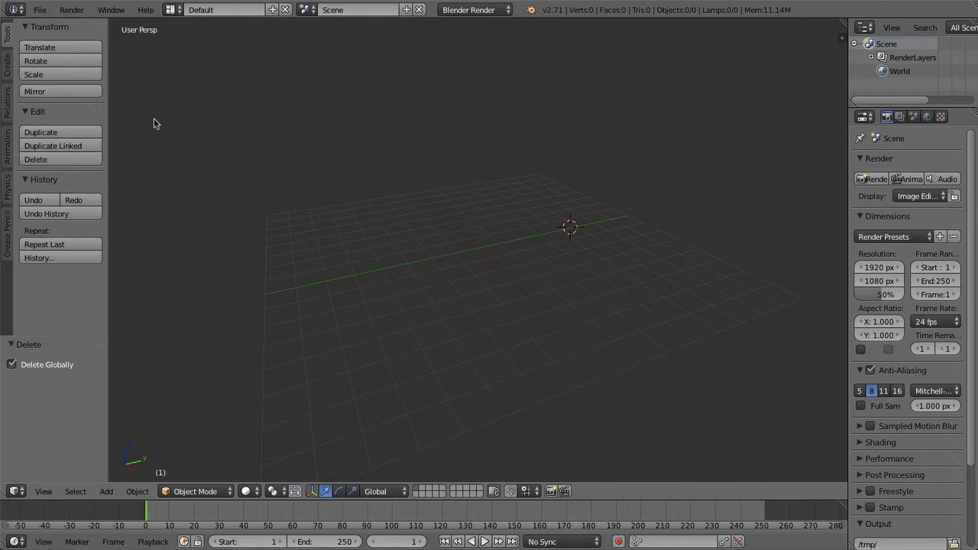
- Import headNoUV.obj from the blender tut folder as a Wavefront OBJ and frame the head front-on
left_click(40, 9)
mouse_move(61, 241)
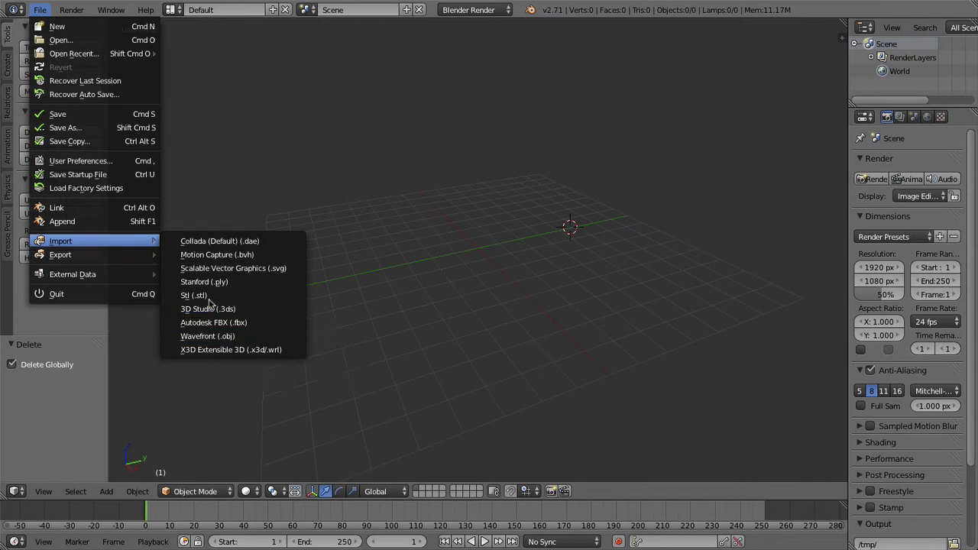
left_click(218, 336)
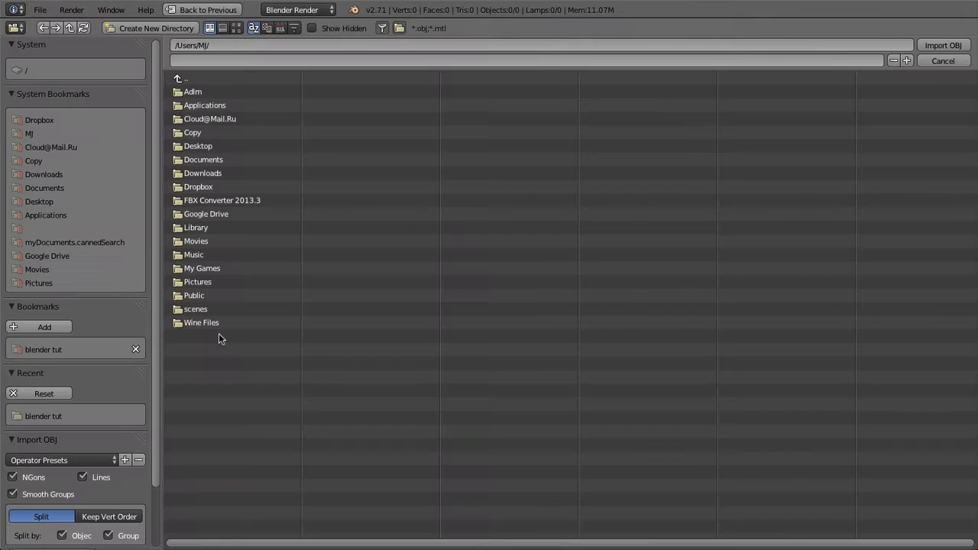
left_click(61, 350)
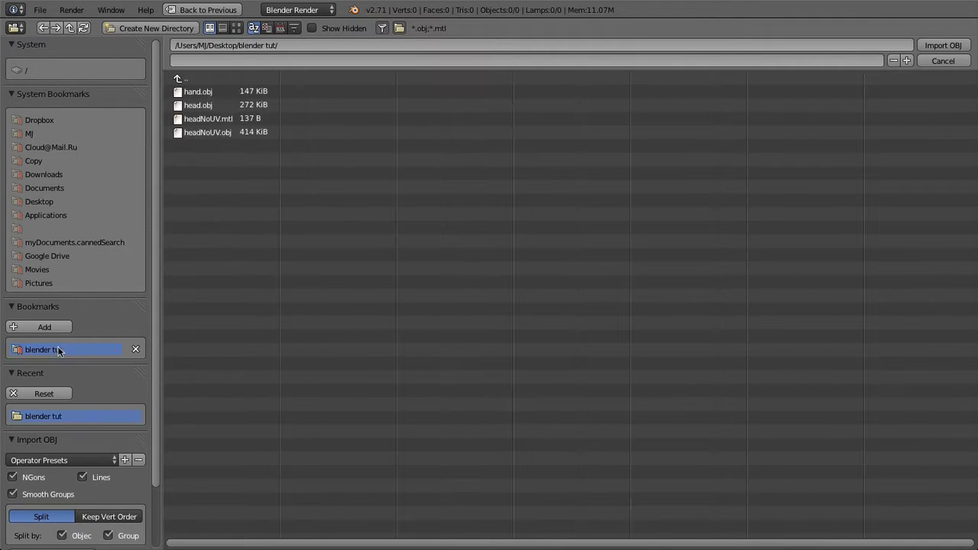
double_click(203, 133)
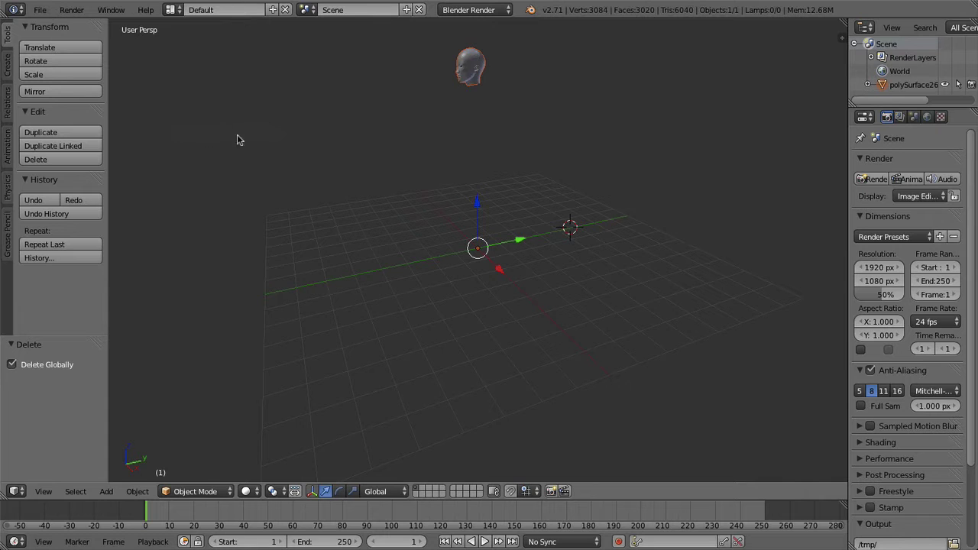
middle_click_drag(459, 130, 505, 125)
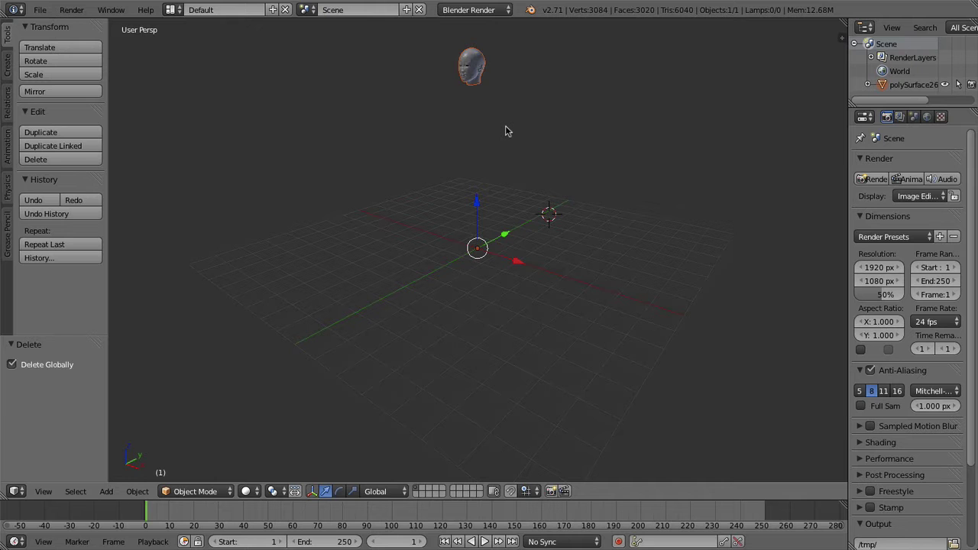
key("KP_Decimal")
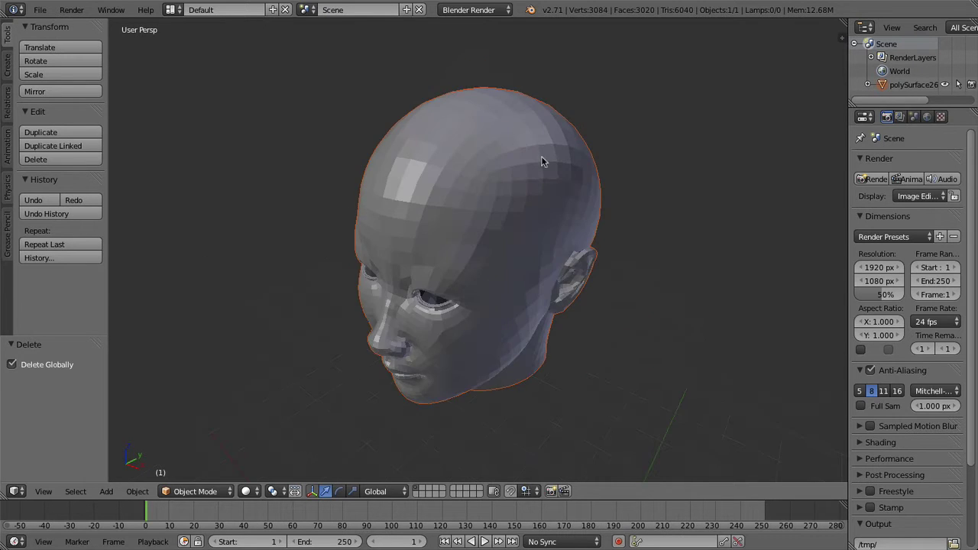
mouse_move(505, 131)
middle_mouse_down()
mouse_move(599, 244)
mouse_move(537, 225)
mouse_move(610, 224)
middle_mouse_up()
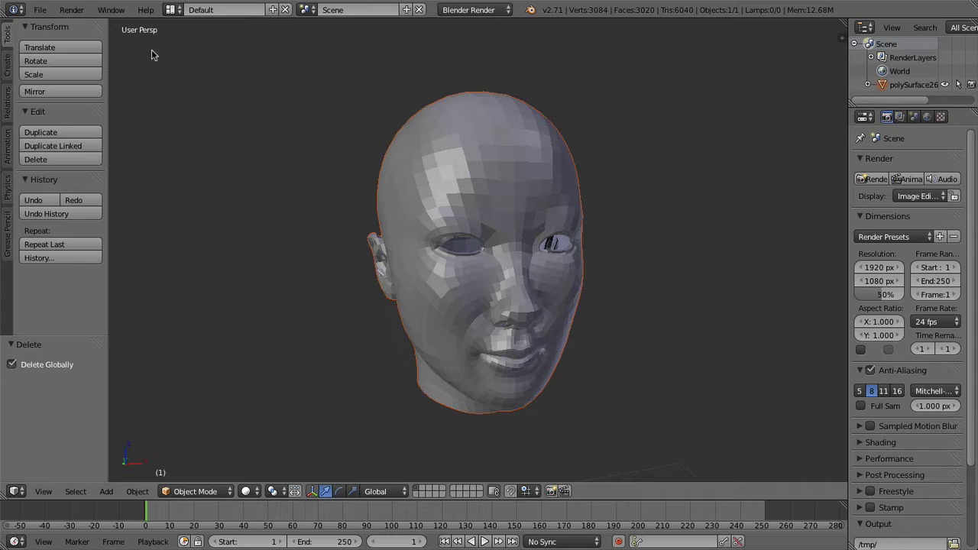
- Switch to the UV Editing screen layout and frame the head at a three-quarter angle
left_click(170, 11)
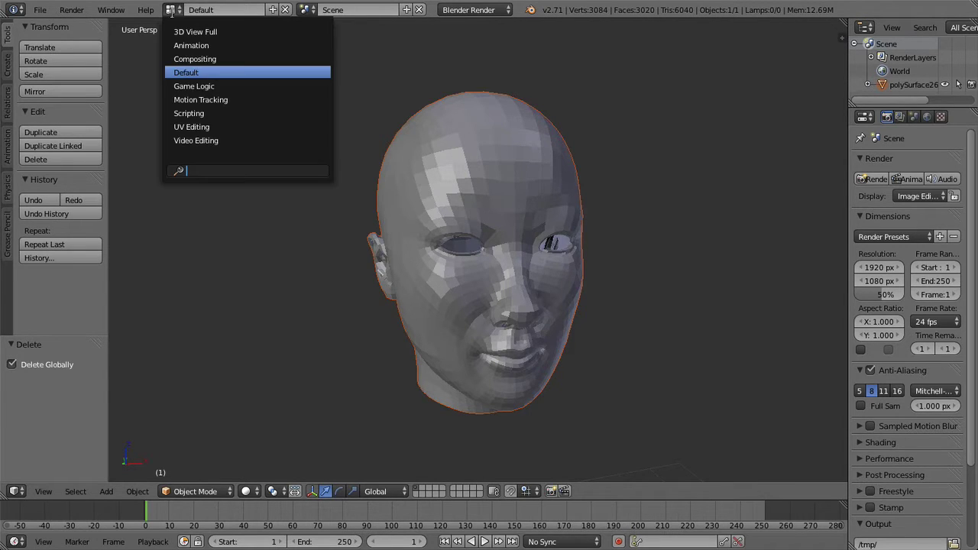
left_click(190, 127)
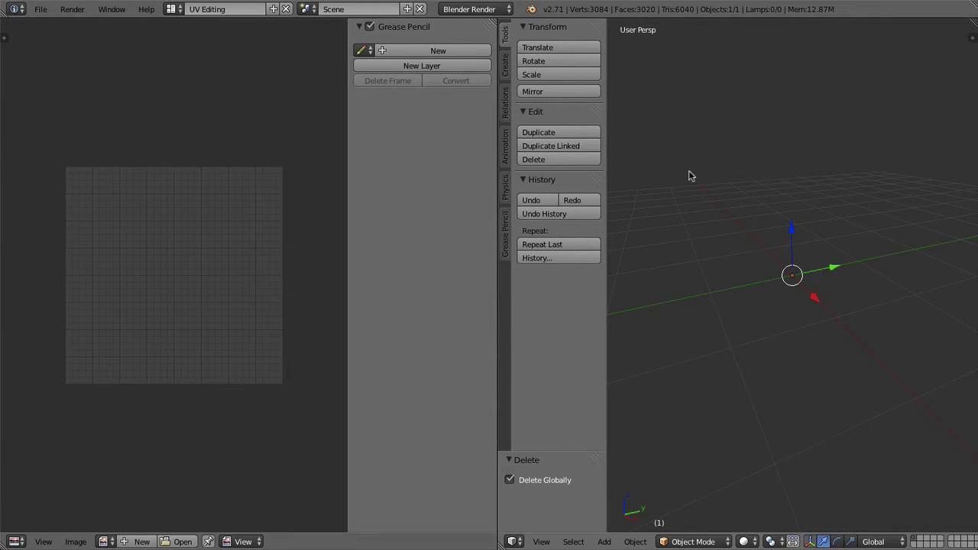
mouse_move(690, 177)
middle_mouse_down()
mouse_move(862, 197)
mouse_move(758, 184)
mouse_move(781, 190)
middle_mouse_up()
key("KP_Decimal")
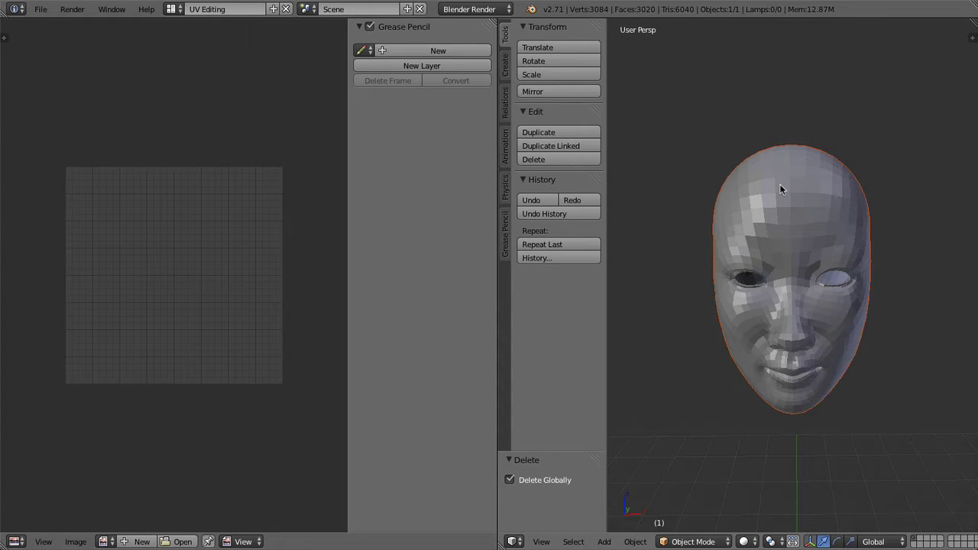
middle_click_drag(780, 185, 744, 184)
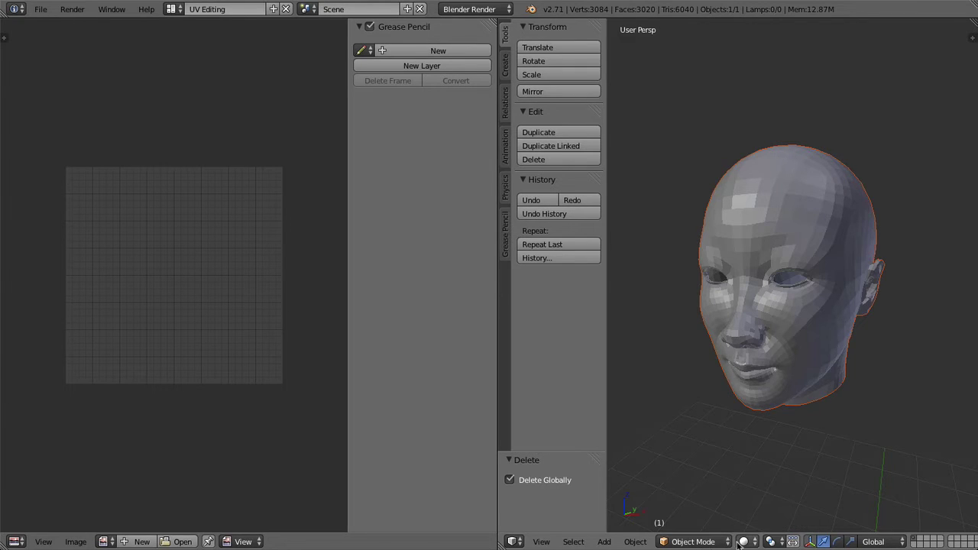
- Make the head active and put it in Edit Mode, toggling with Tab and orbiting to a near-front view
left_click(706, 542)
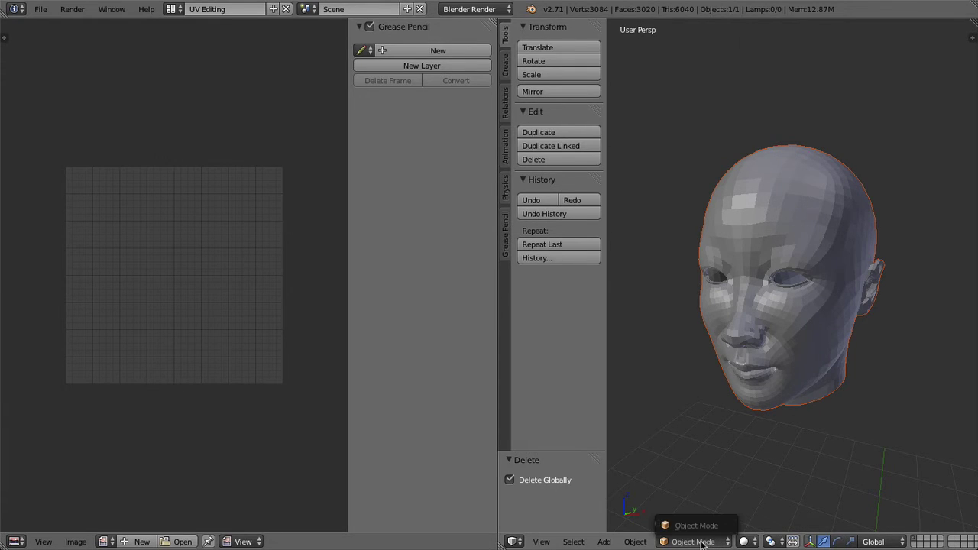
right_click(827, 306)
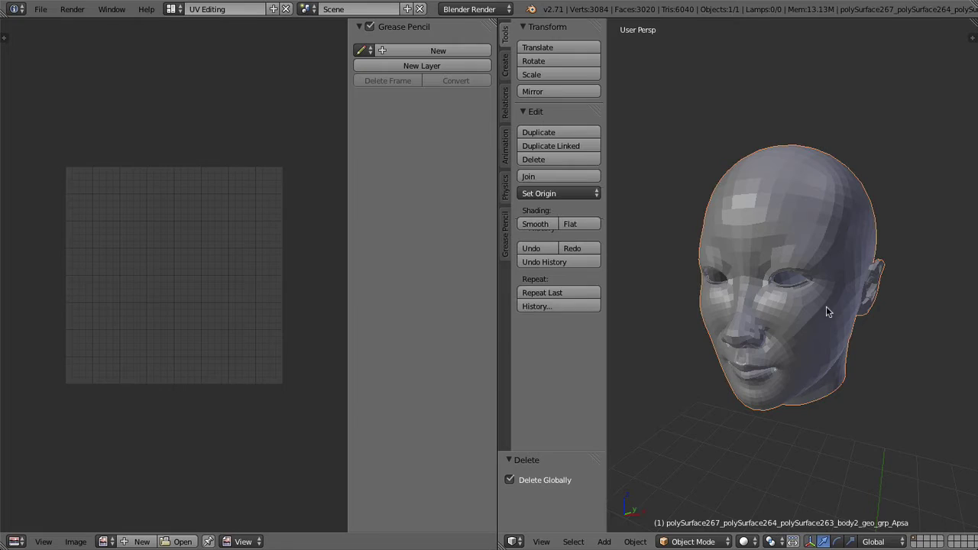
left_click(690, 541)
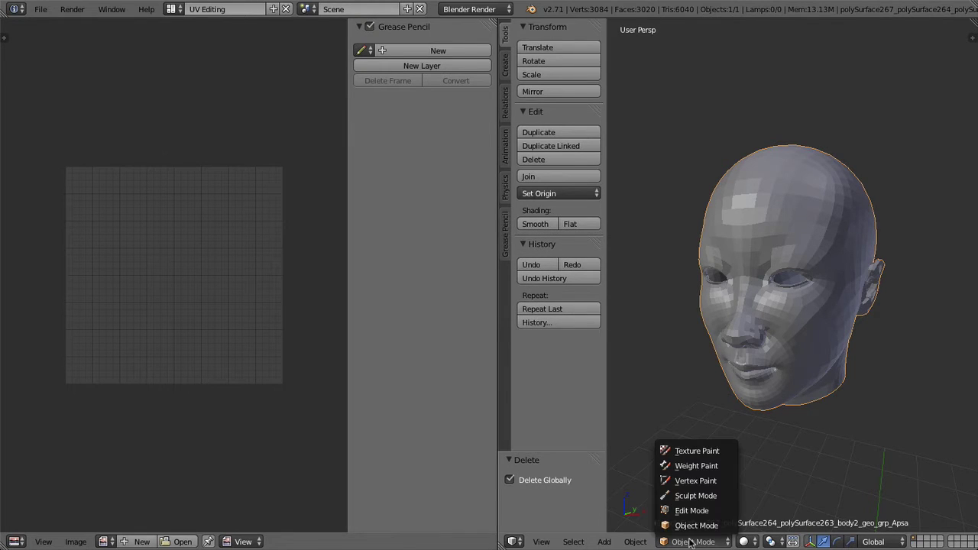
left_click(692, 511)
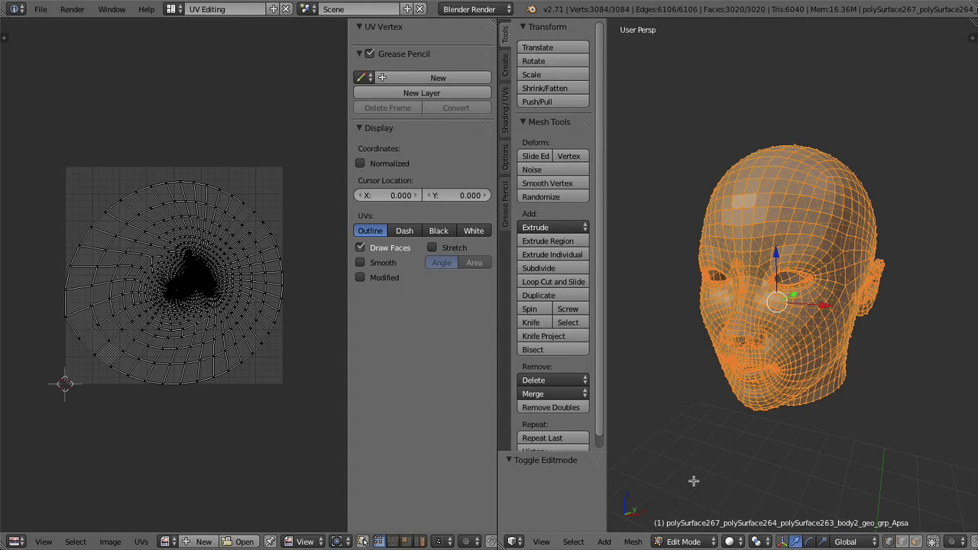
key("Tab")
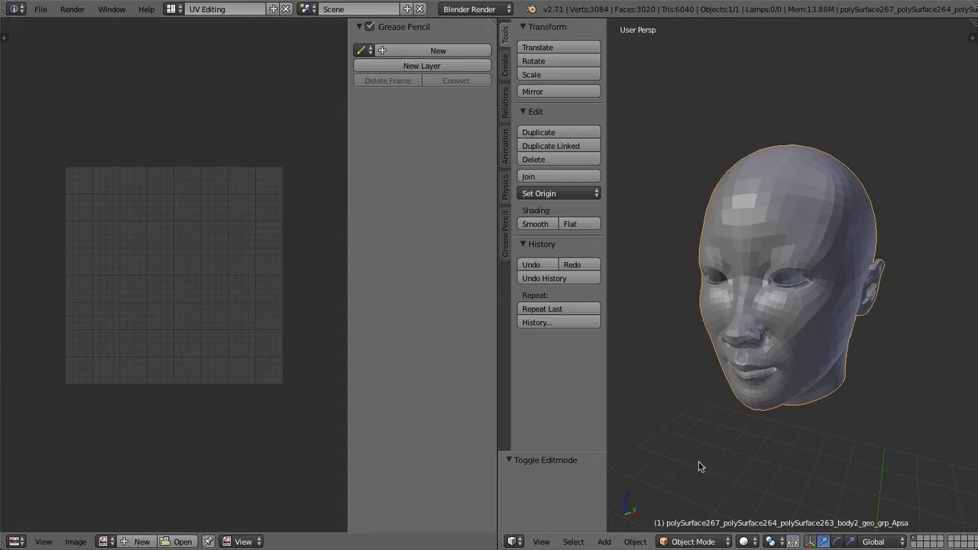
key("Tab")
key("Tab")
key("Tab")
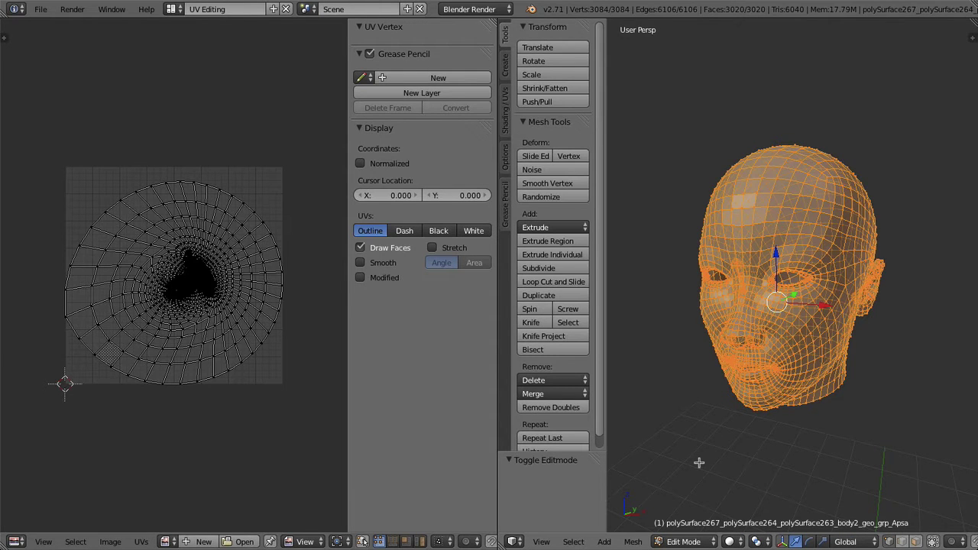
mouse_move(691, 402)
middle_mouse_down()
mouse_move(721, 396)
mouse_move(680, 386)
middle_mouse_up()
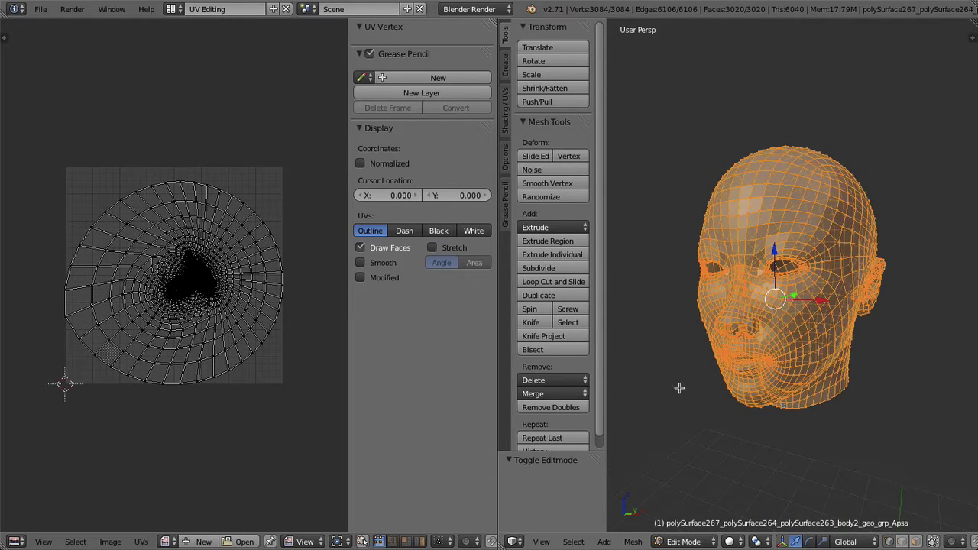
key("Tab")
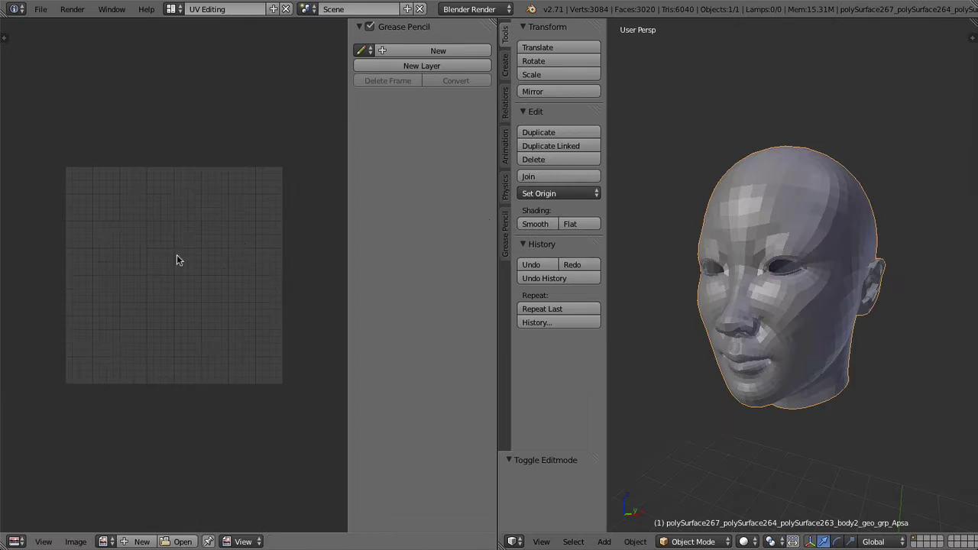
key("Tab")
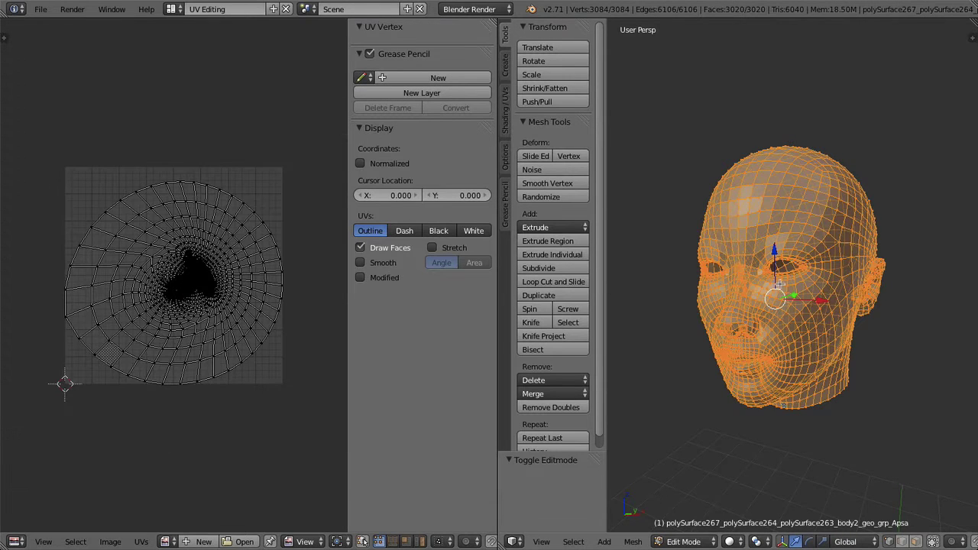
key("Tab")
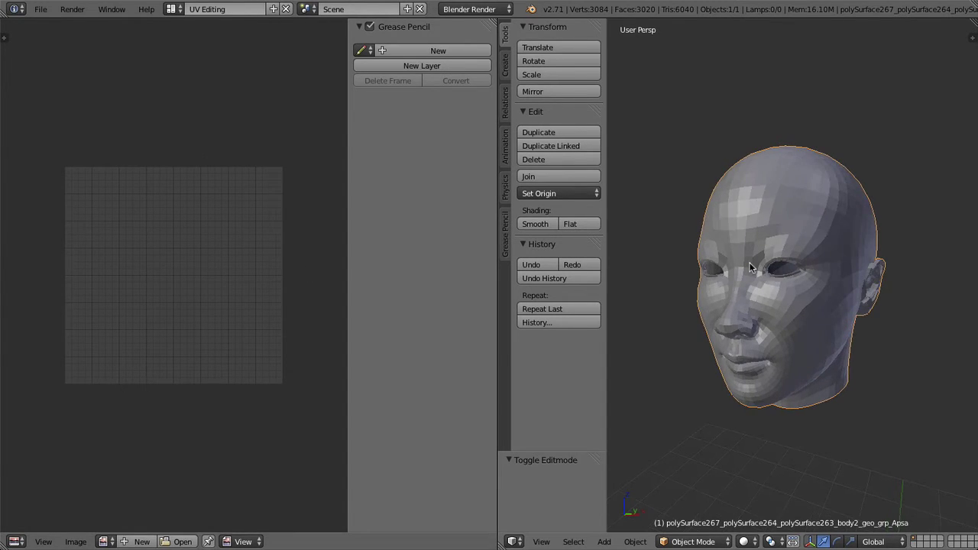
key("Tab")
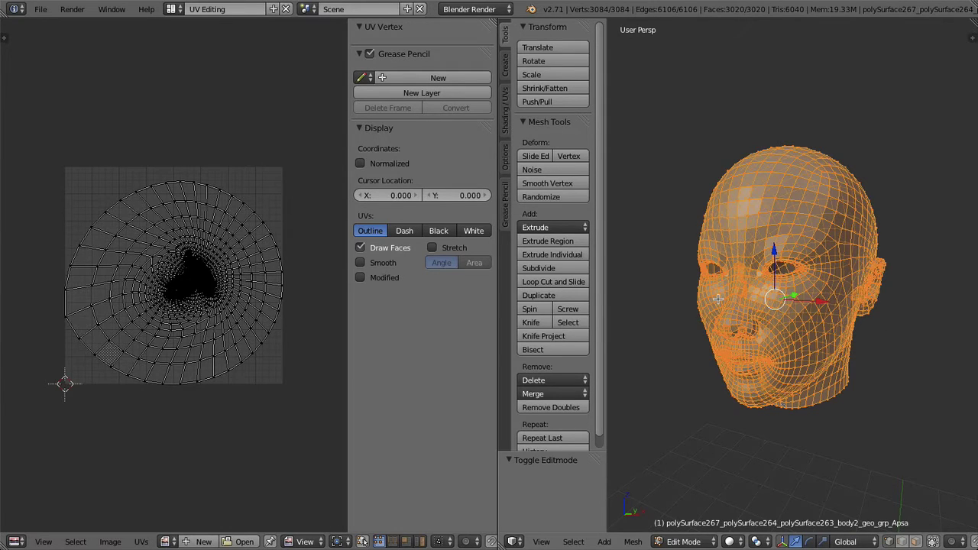
- Enable UV Sync Selection in the UV editor header and orbit the head toward the front
left_click(363, 542)
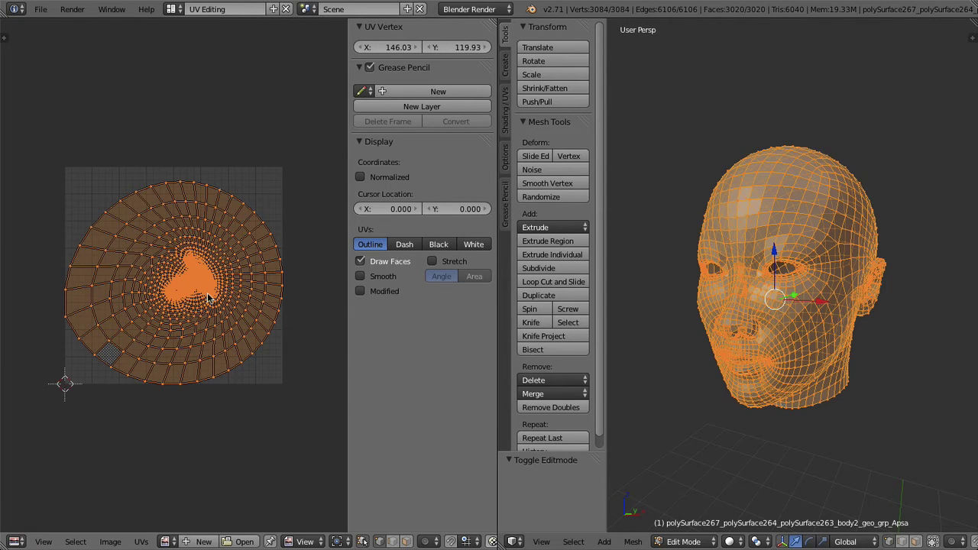
middle_click_drag(683, 287, 704, 288)
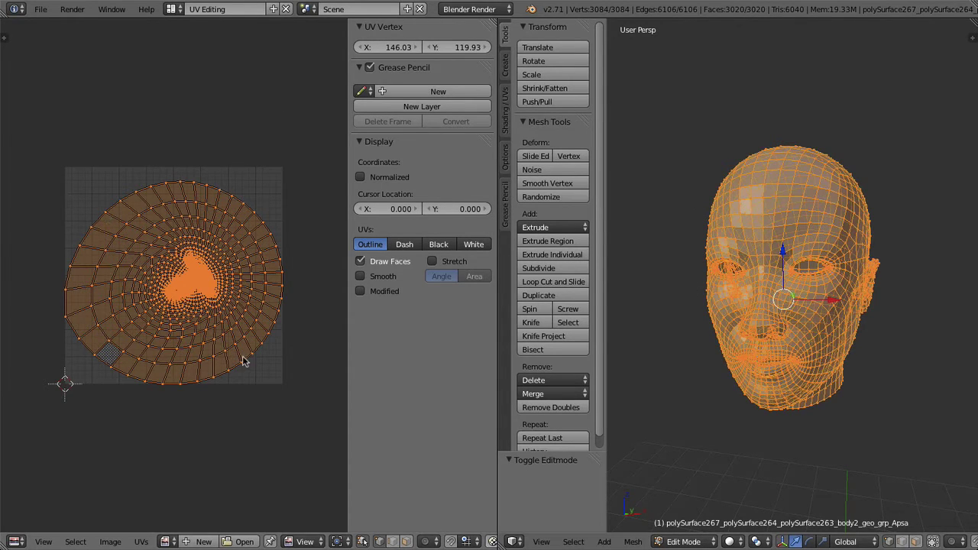
- Create a new 1024 px UV Grid generated image named 'UV' in the UV editor
left_click(190, 542)
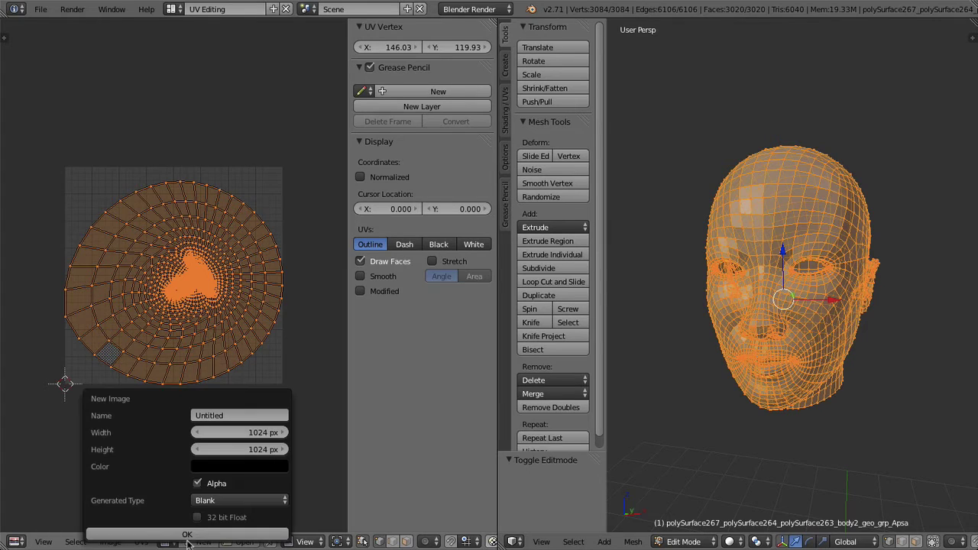
left_click(243, 416)
type("UC")
key("Return")
left_click(209, 504)
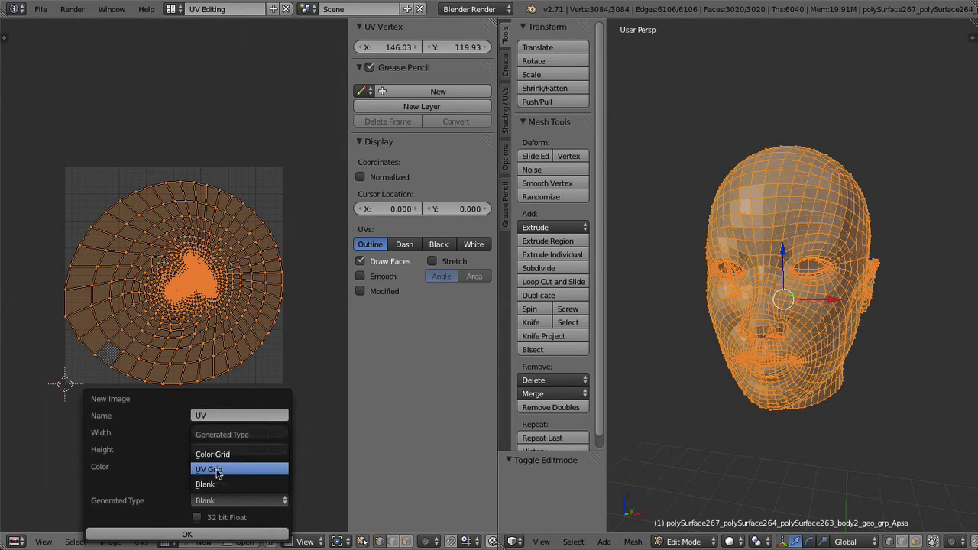
left_click(216, 471)
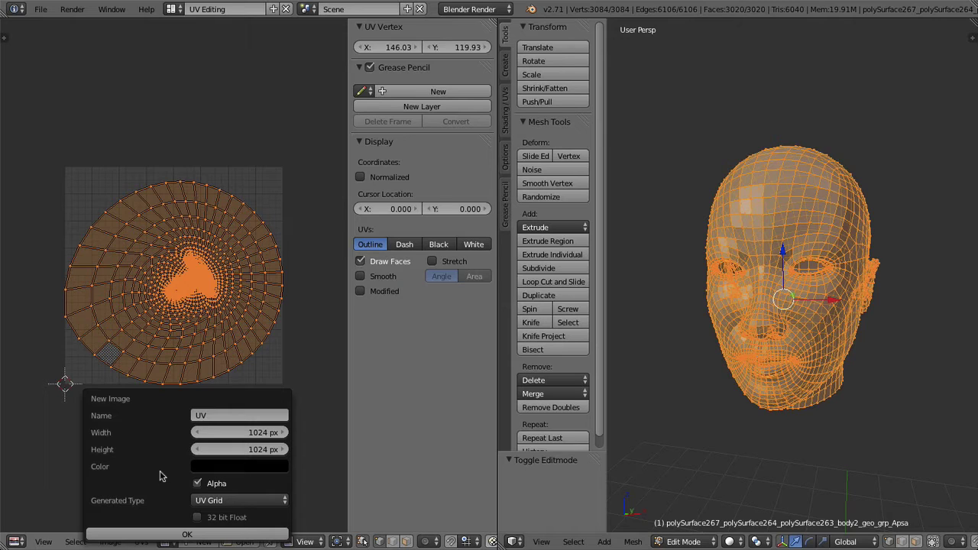
left_click(184, 535)
middle_click_drag(828, 296, 798, 296)
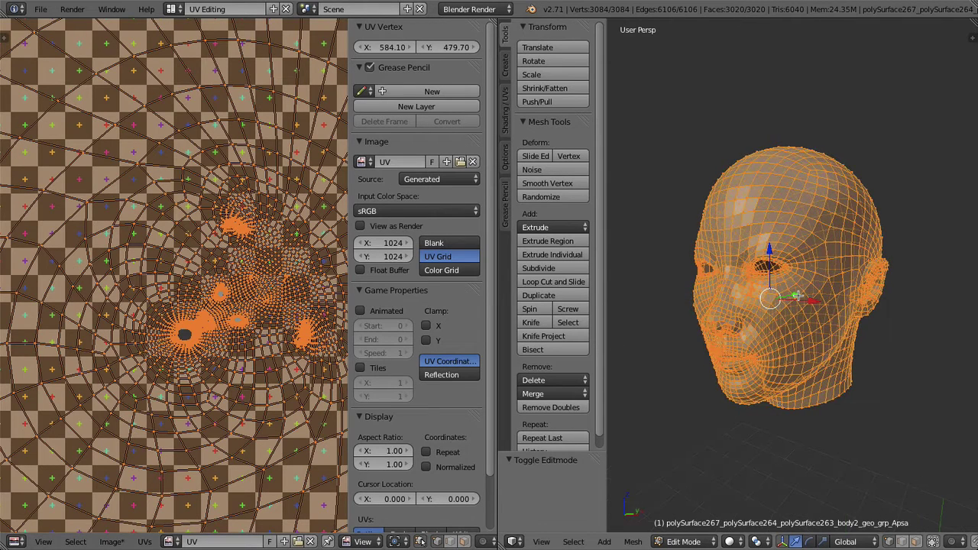
- Set viewport shading to Texture to preview the UV grid on the head, then return to Edit Mode
left_click(735, 541)
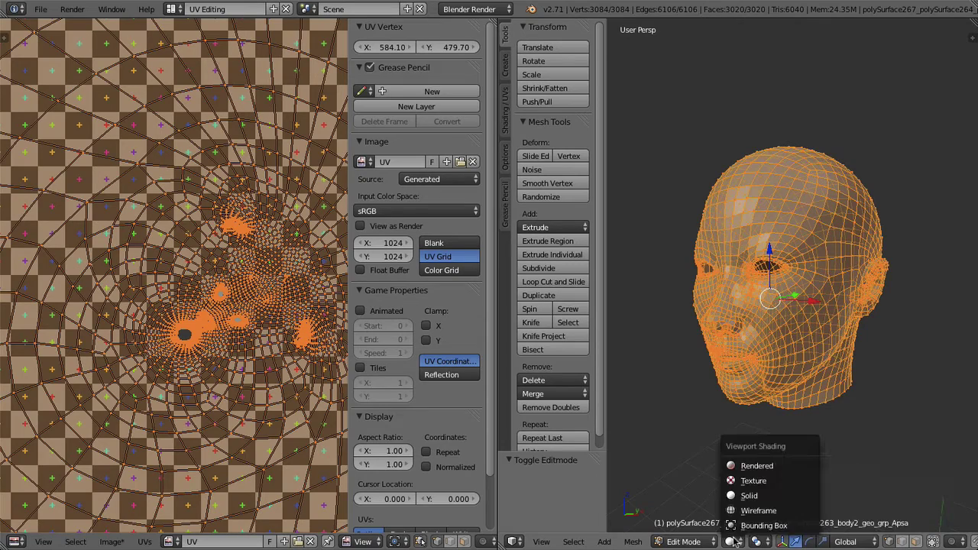
left_click(762, 481)
mouse_move(795, 260)
middle_mouse_down()
mouse_move(827, 252)
mouse_move(815, 261)
mouse_move(790, 230)
mouse_move(845, 246)
middle_mouse_up()
key("Tab")
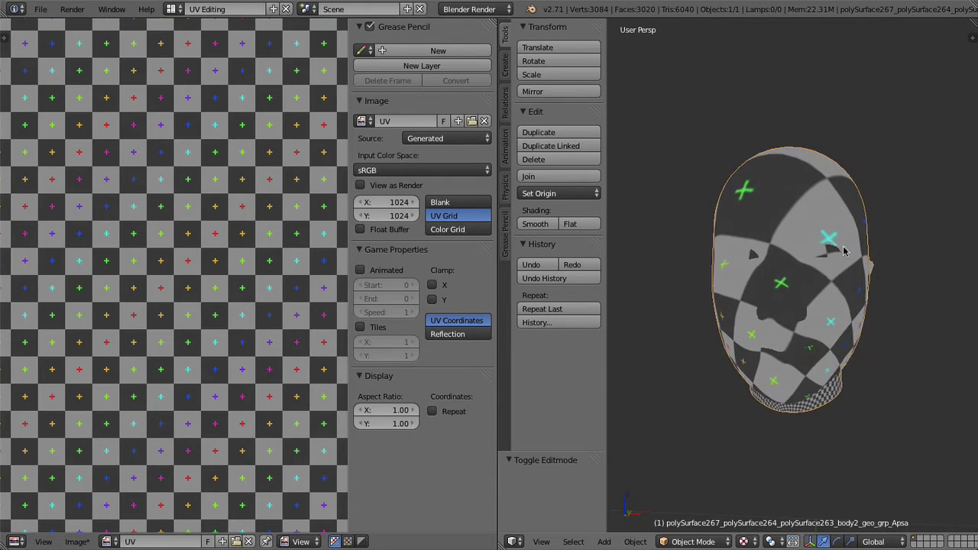
key("Tab")
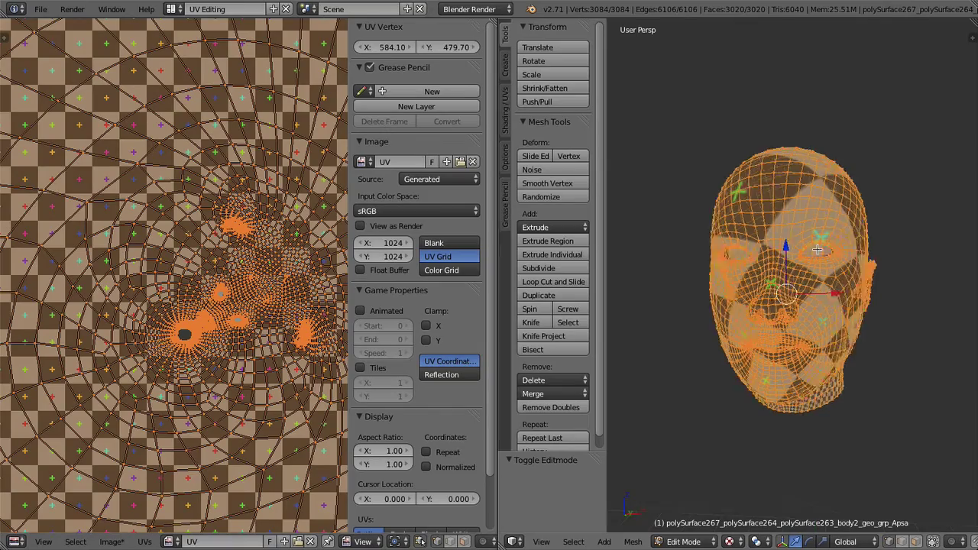
mouse_move(843, 249)
middle_mouse_down()
mouse_move(787, 246)
mouse_move(816, 233)
mouse_move(805, 265)
mouse_move(819, 264)
middle_mouse_up()
scroll(787, 246, "up", 3)
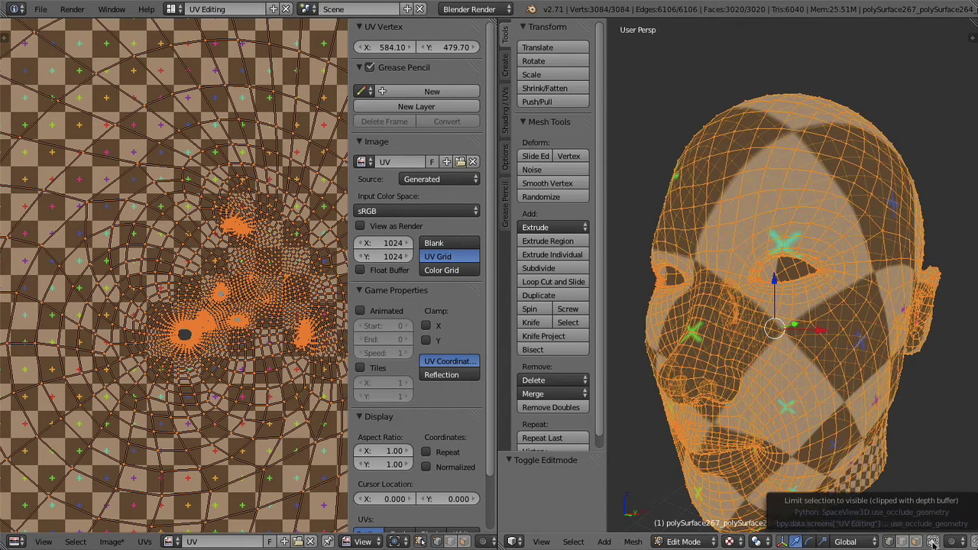
- Enable Limit selection to visible, switch to edge select mode, and deselect the whole head mesh
left_click(934, 541)
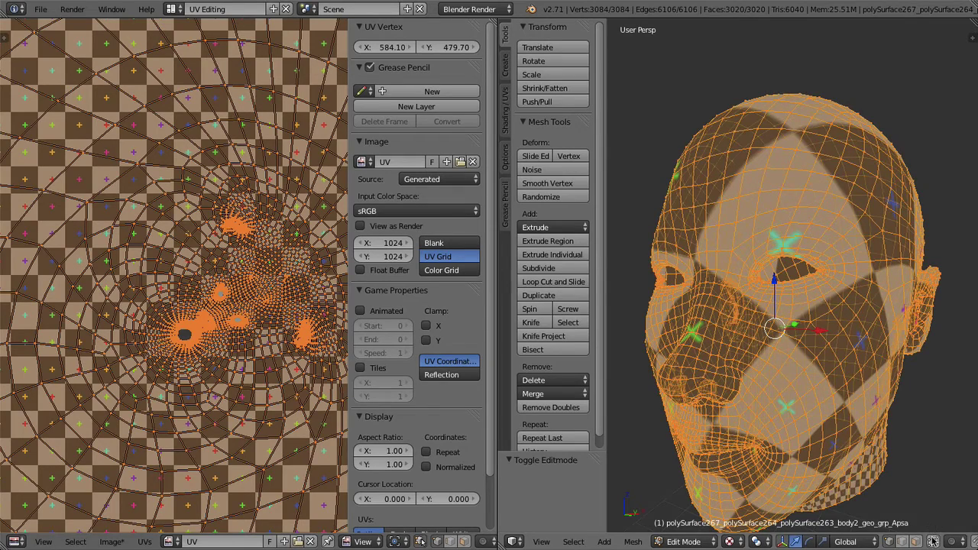
middle_click_drag(813, 333, 789, 266)
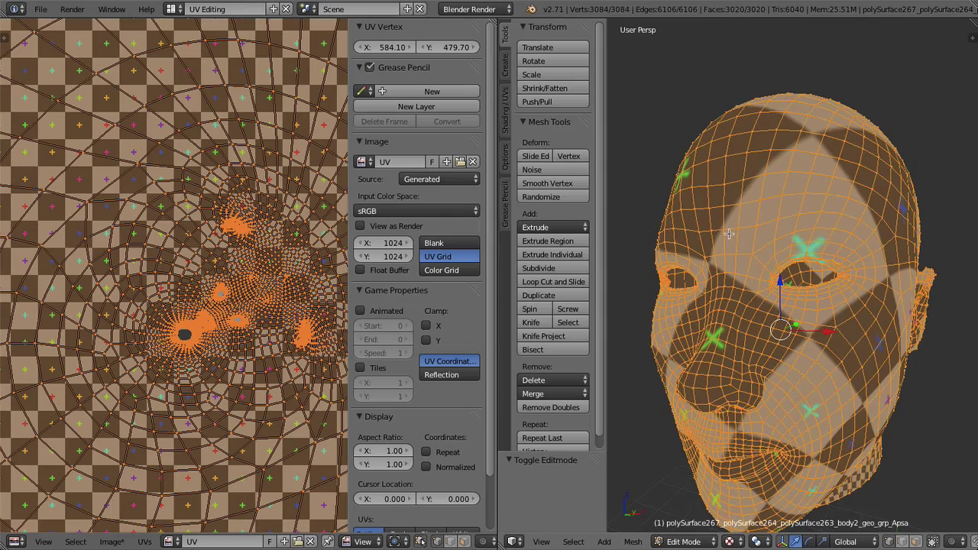
mouse_move(739, 238)
middle_mouse_down()
mouse_move(705, 222)
mouse_move(772, 224)
middle_mouse_up()
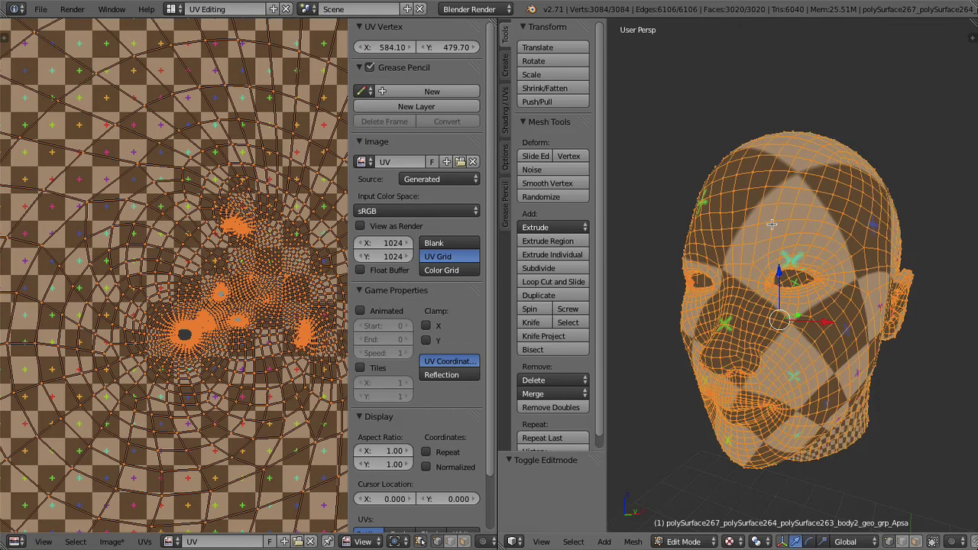
middle_click_drag(771, 223, 779, 224)
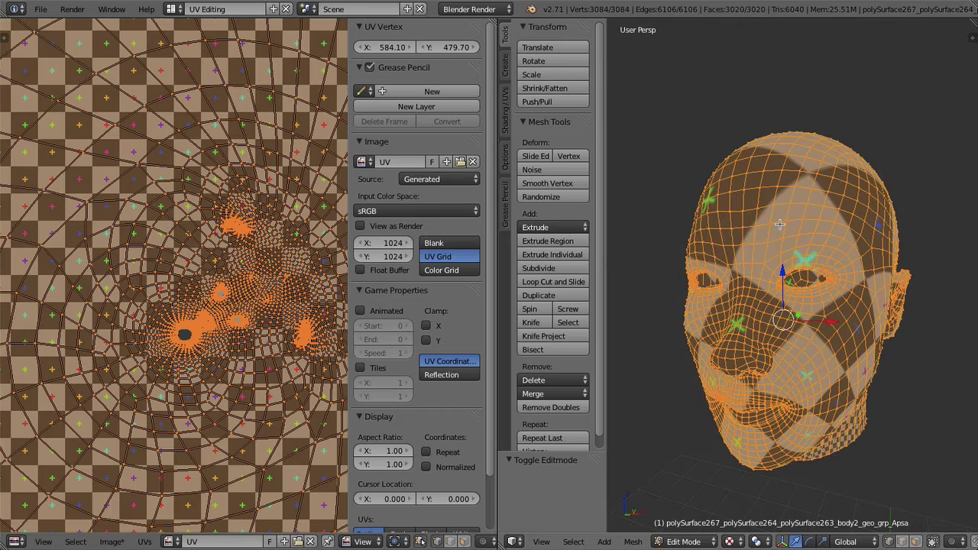
key("ctrl+Tab")
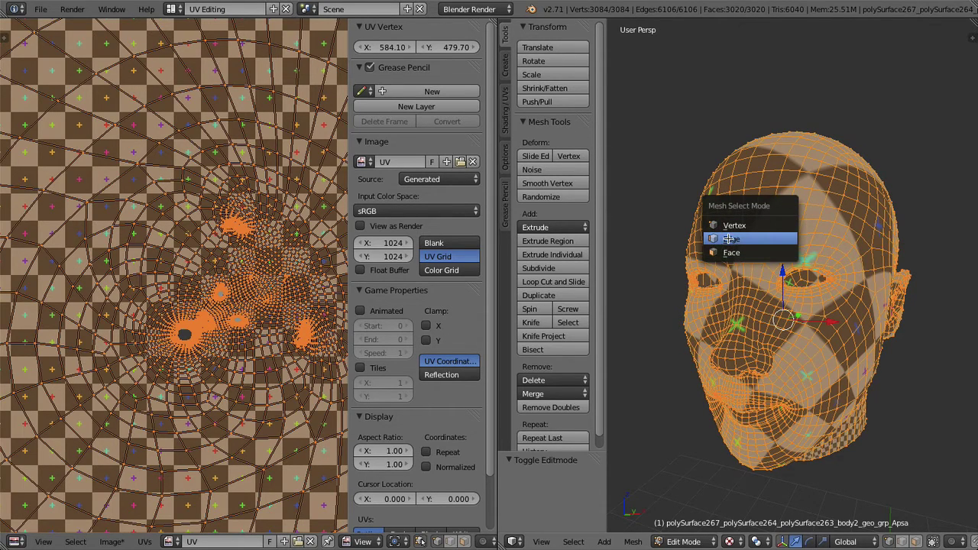
left_click(730, 239)
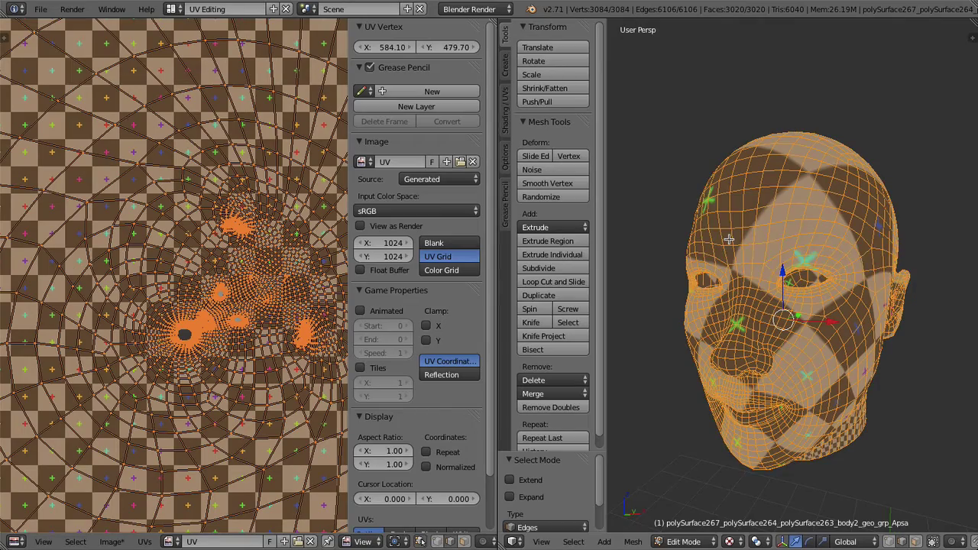
mouse_move(731, 236)
middle_mouse_down()
mouse_move(758, 225)
mouse_move(692, 227)
mouse_move(853, 228)
mouse_move(705, 229)
middle_mouse_up()
key("a")
key("a")
key("a")
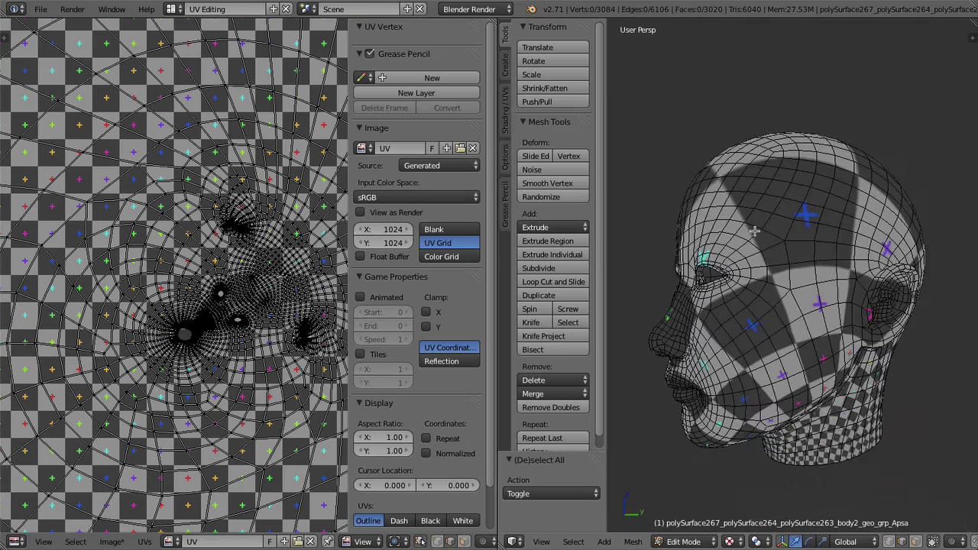
mouse_move(754, 231)
middle_mouse_down()
mouse_move(775, 231)
mouse_move(763, 203)
middle_mouse_up()
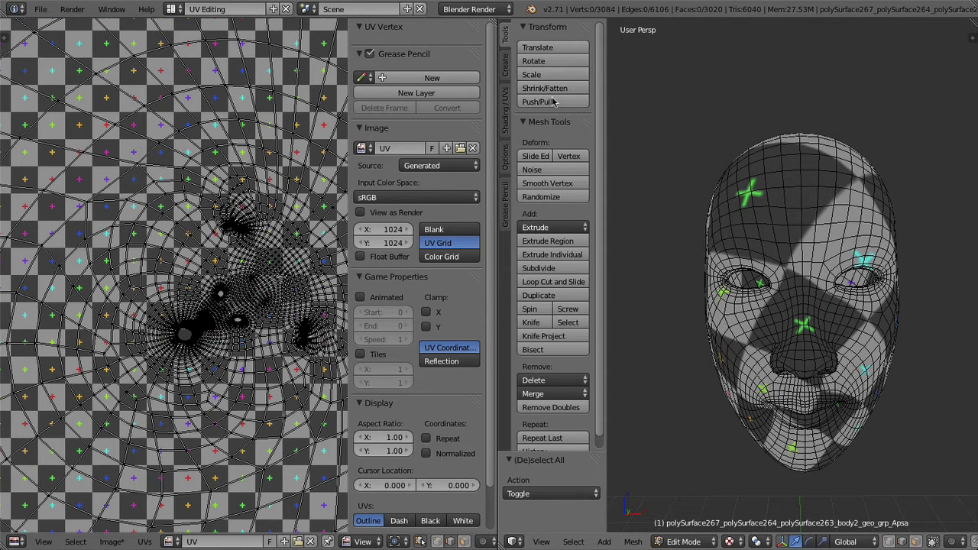
- Tick Live Unwrap under Mesh Options in the tool shelf's Options tab
key("t")
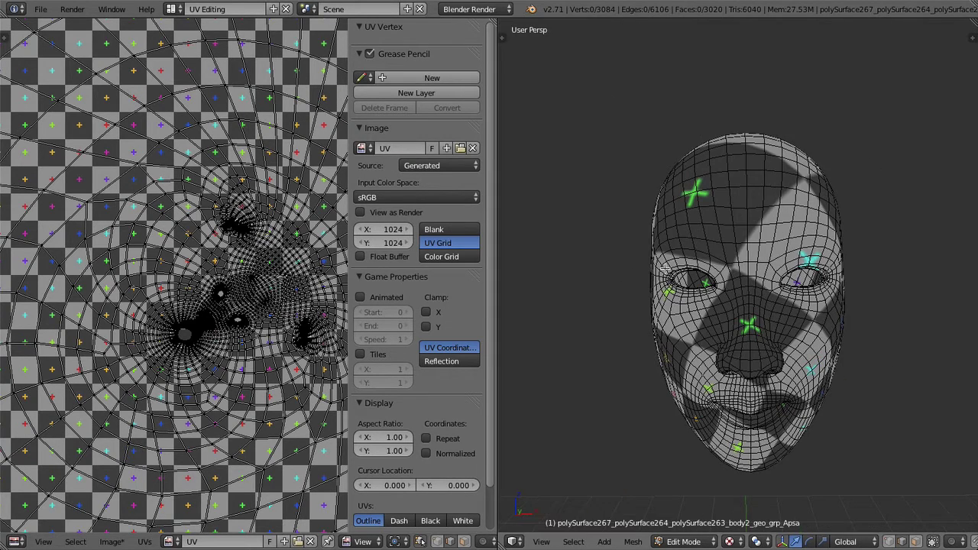
key("t")
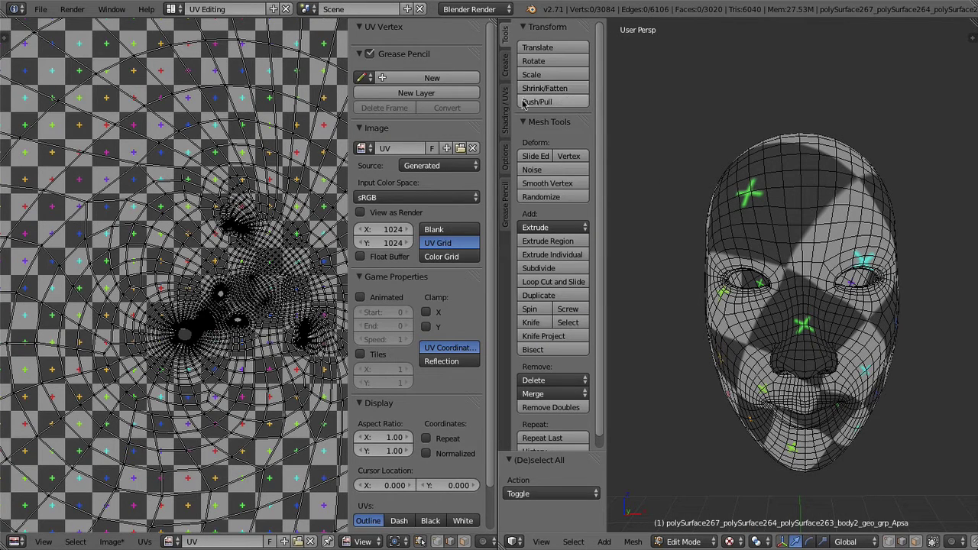
left_click(505, 157)
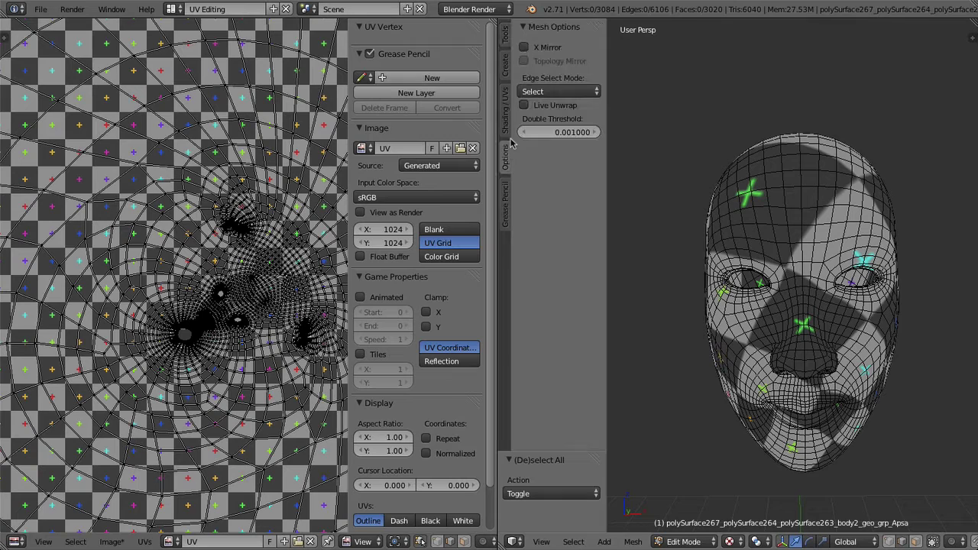
left_click(525, 108)
mouse_move(784, 238)
middle_mouse_down()
mouse_move(666, 239)
mouse_move(783, 240)
mouse_move(732, 242)
middle_mouse_up()
scroll(790, 241, "up", 2)
scroll(789, 242, "up", 2)
scroll(789, 242, "up", 2)
scroll(789, 242, "up", 2)
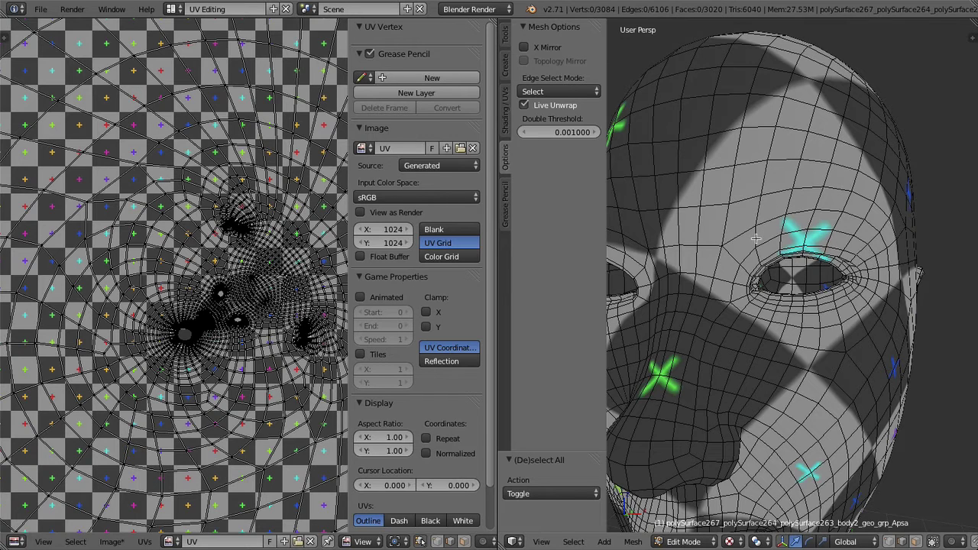
right_click(739, 235)
right_click(773, 220)
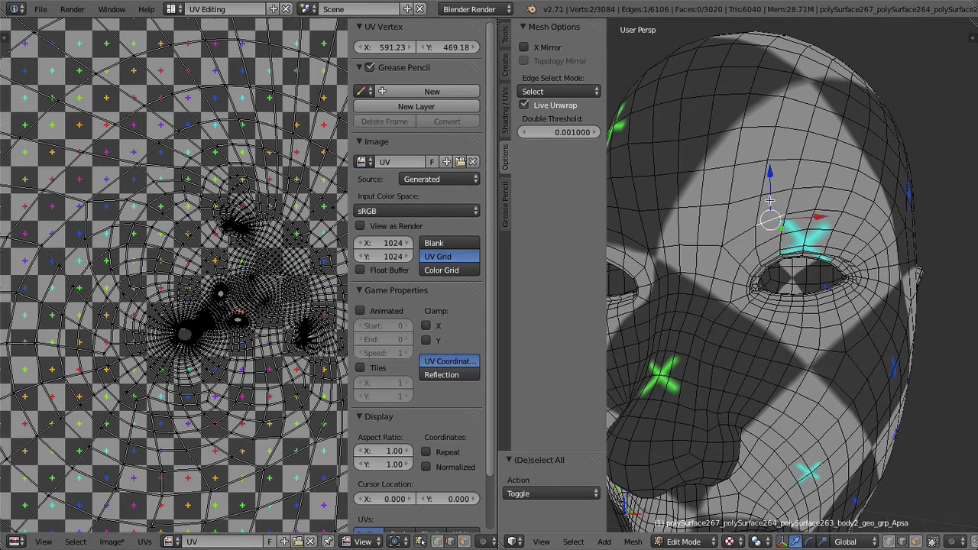
right_click(741, 198)
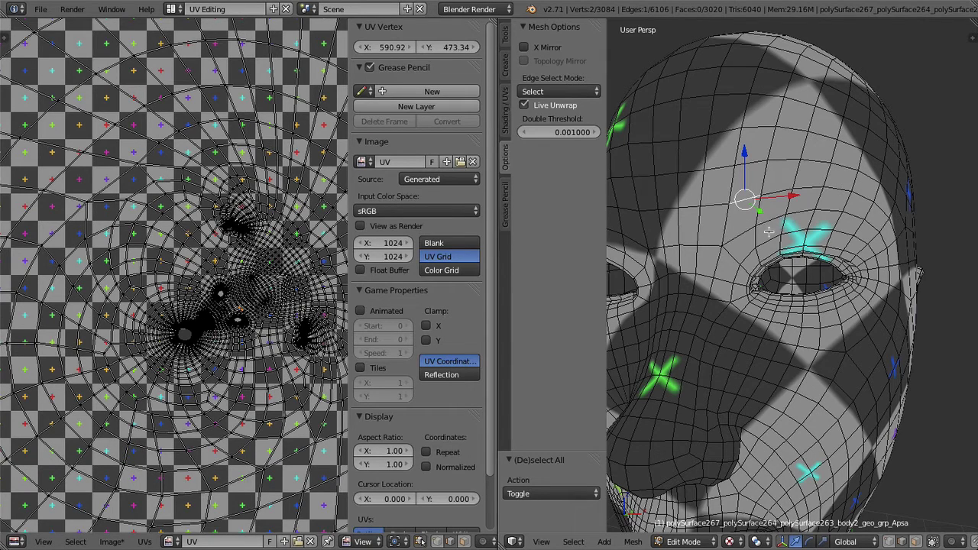
right_click(772, 239, "alt")
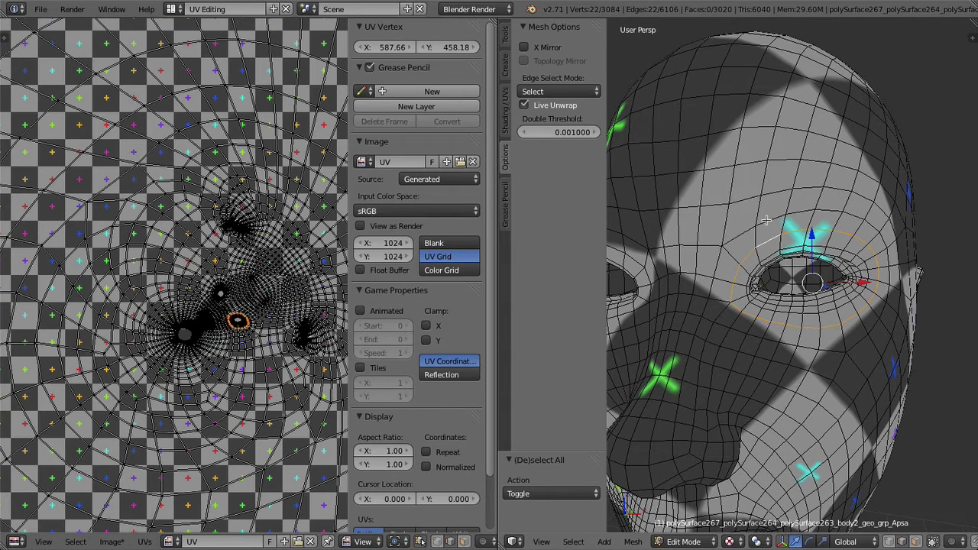
right_click(766, 221, "alt+shift")
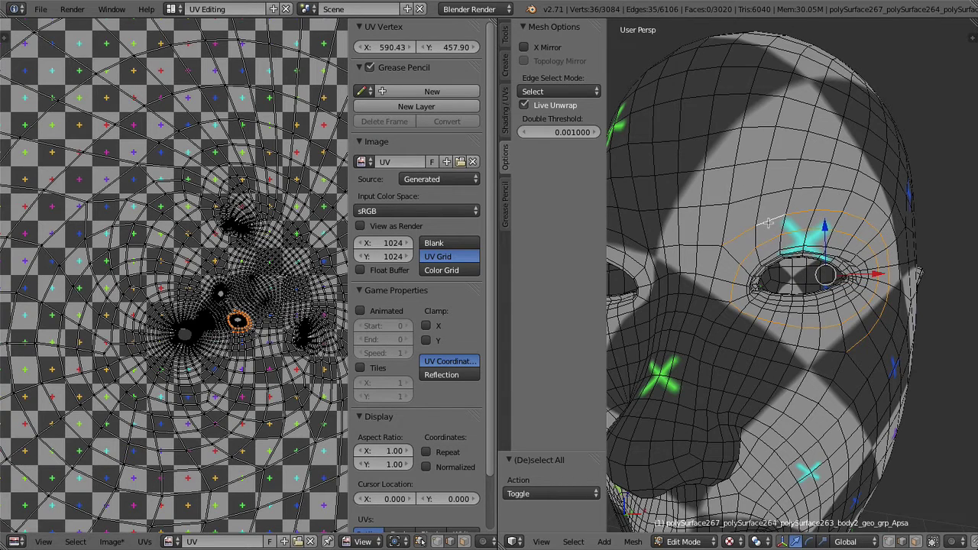
right_click(772, 192, "ctrl")
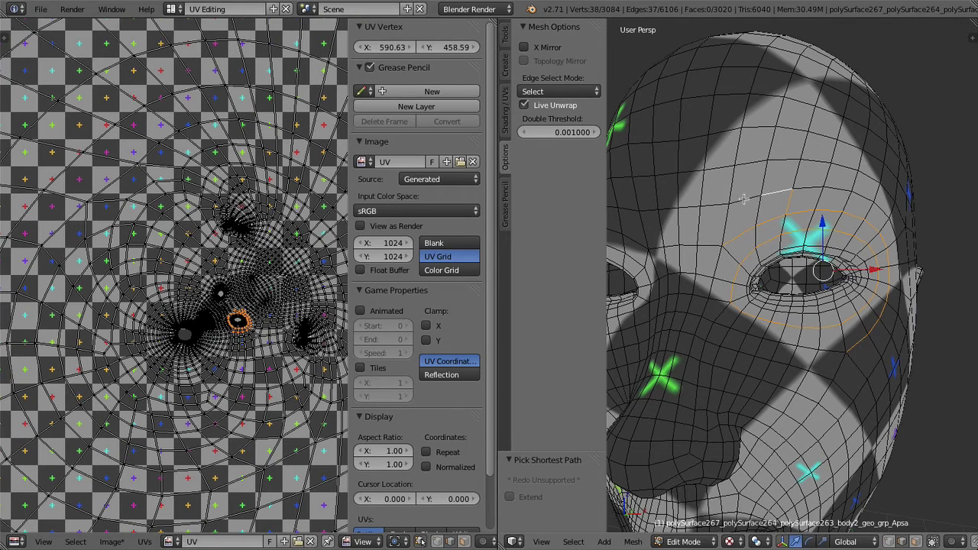
mouse_move(723, 181)
middle_mouse_down()
mouse_move(747, 253)
mouse_move(697, 316)
mouse_move(866, 105)
mouse_move(819, 132)
middle_mouse_up()
right_click(725, 290)
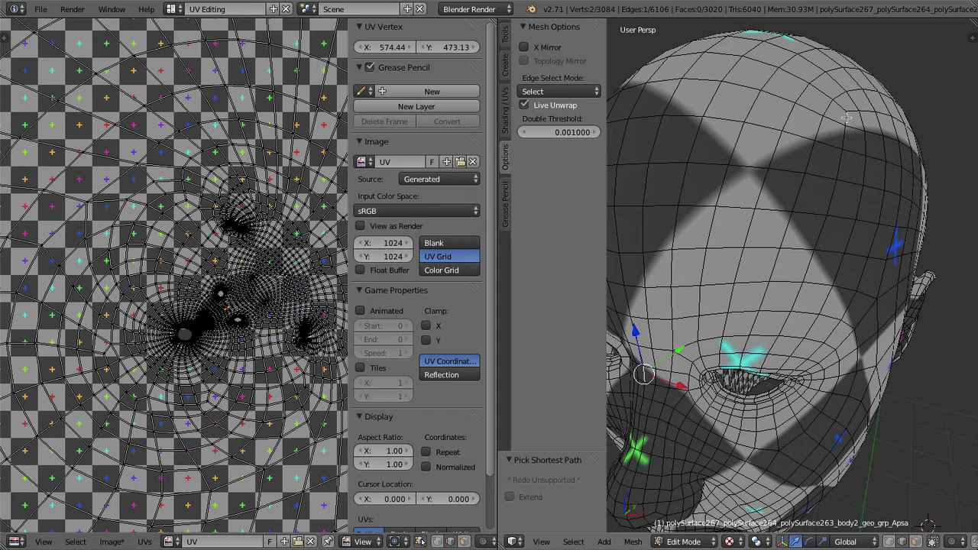
right_click(847, 118, "ctrl")
middle_click_drag(847, 119, 861, 218)
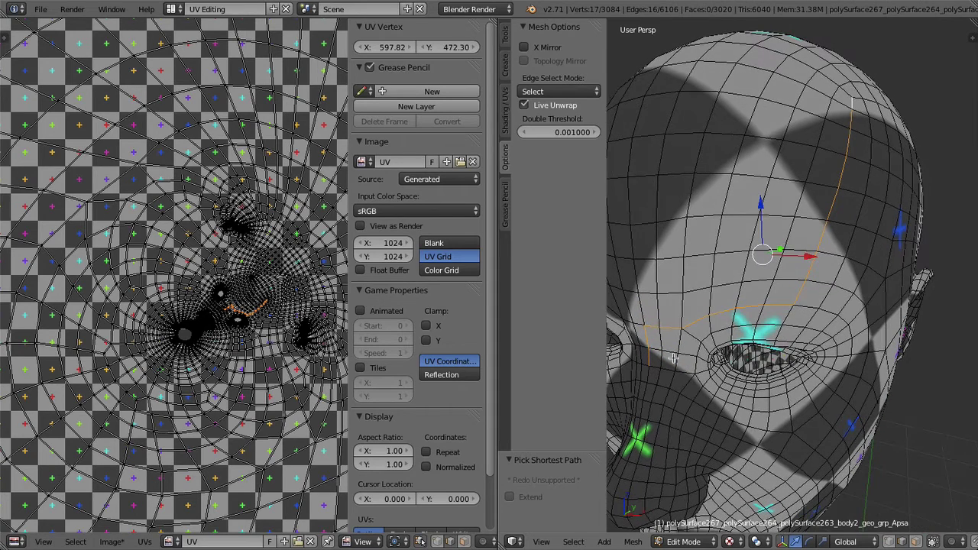
middle_click_drag(800, 281, 769, 135)
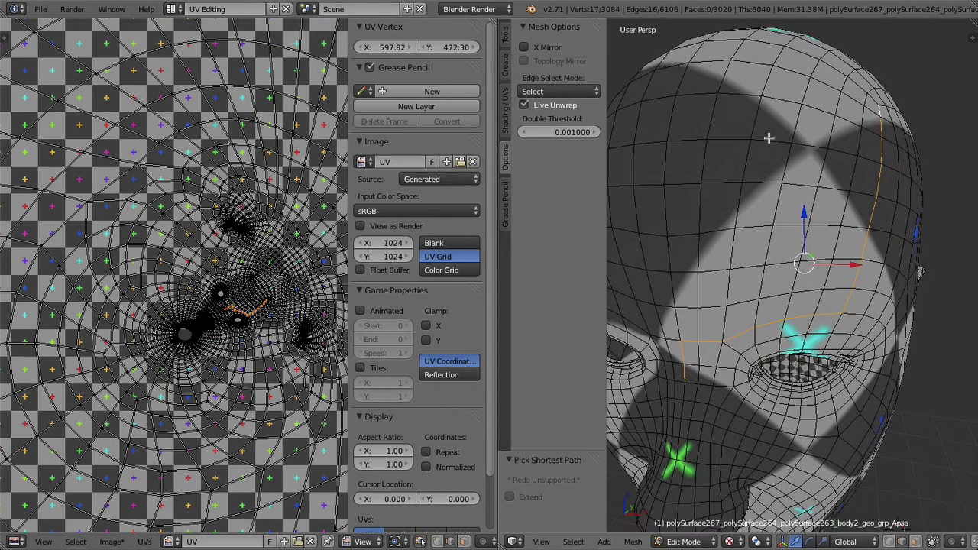
right_click(717, 91, "ctrl")
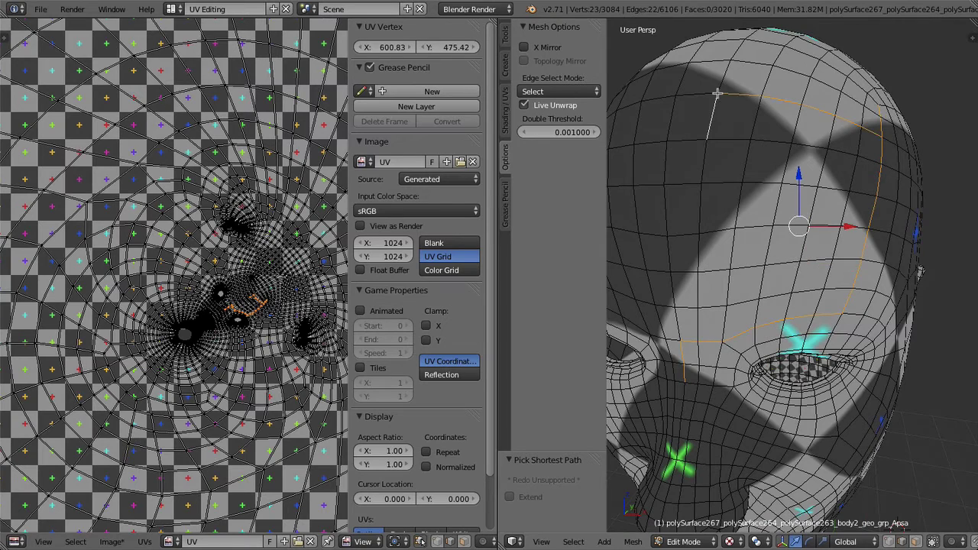
right_click(697, 273, "ctrl")
right_click(811, 185, "ctrl")
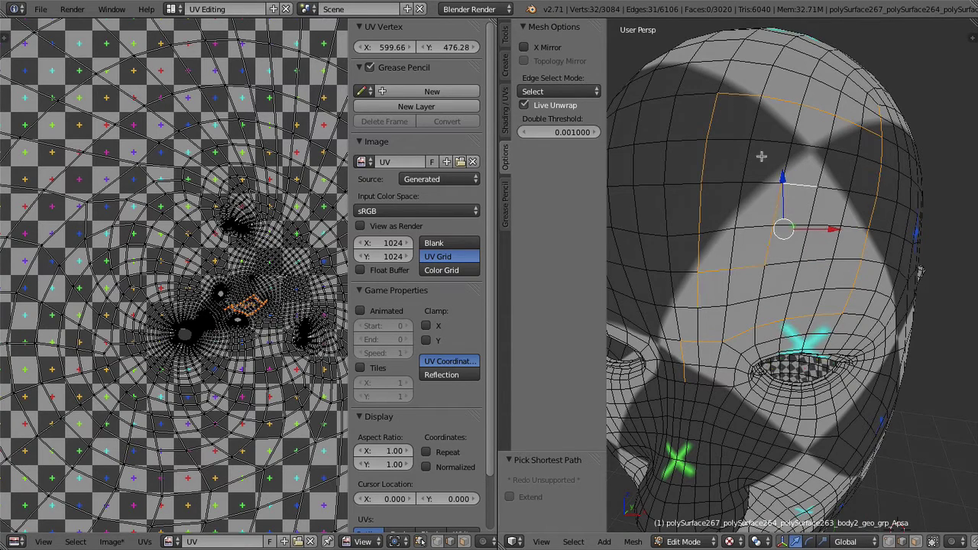
right_click(748, 138, "ctrl")
key("a")
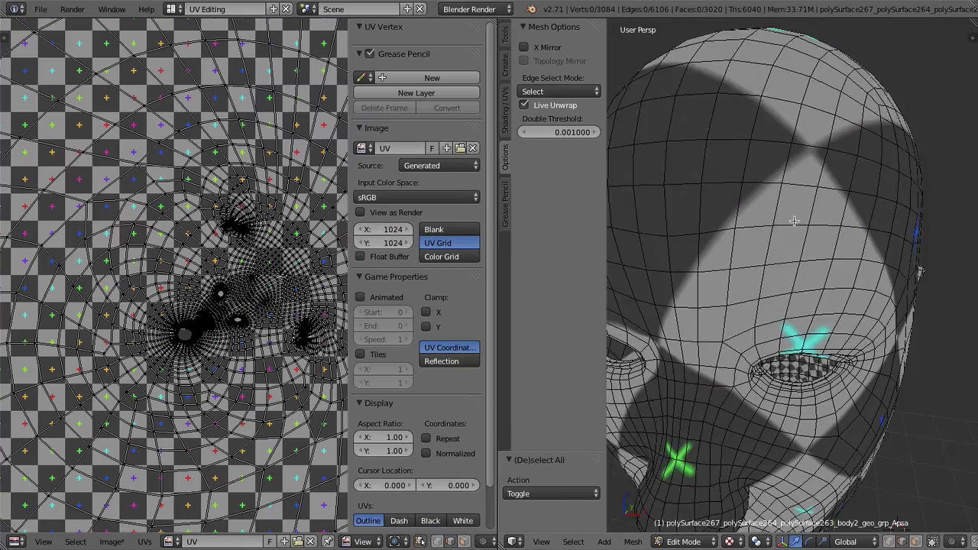
- Select the edge loop around the first eye
mouse_move(793, 196)
middle_mouse_down()
mouse_move(840, 278)
mouse_move(691, 301)
middle_mouse_up()
scroll(175, 297, "down", 1)
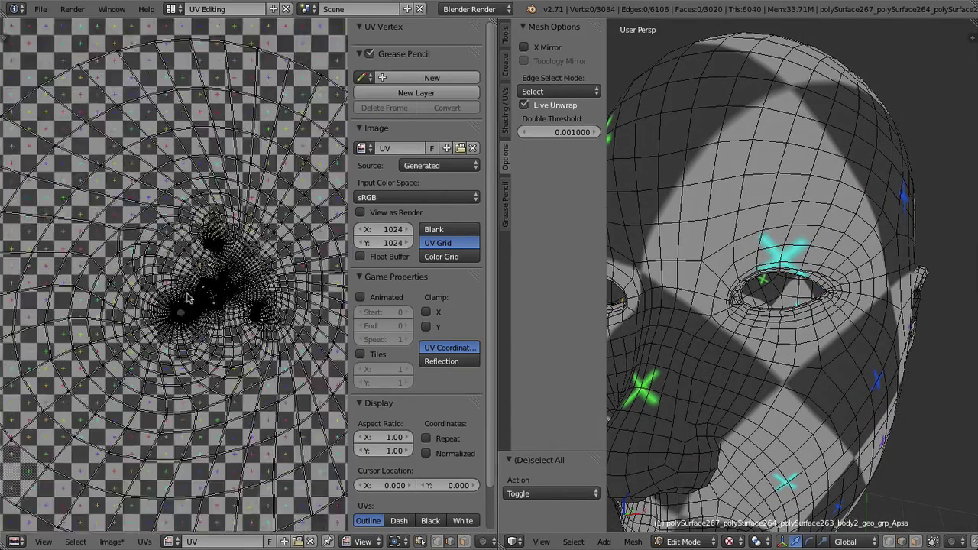
scroll(161, 293, "down", 1)
scroll(148, 289, "down", 1)
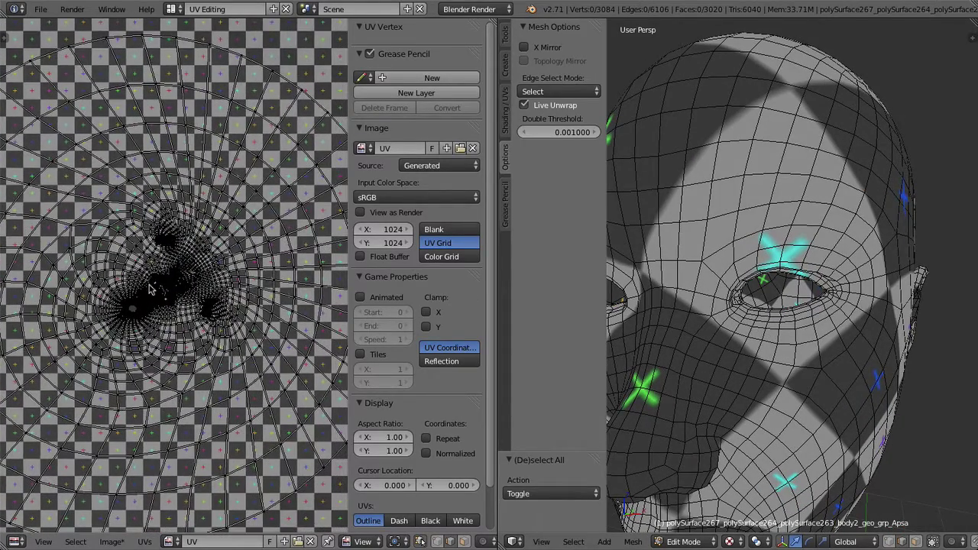
middle_click_drag(728, 315, 733, 296)
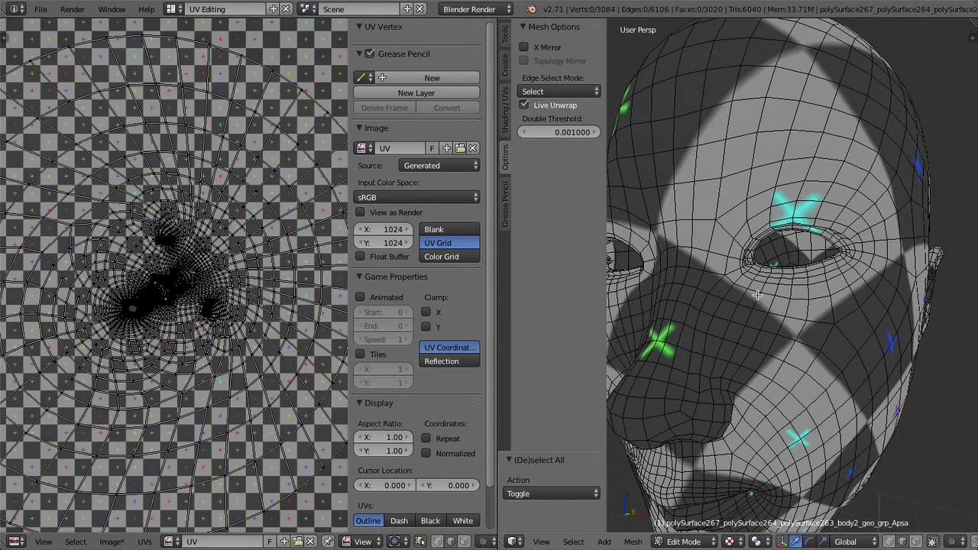
scroll(757, 294, "up", 3)
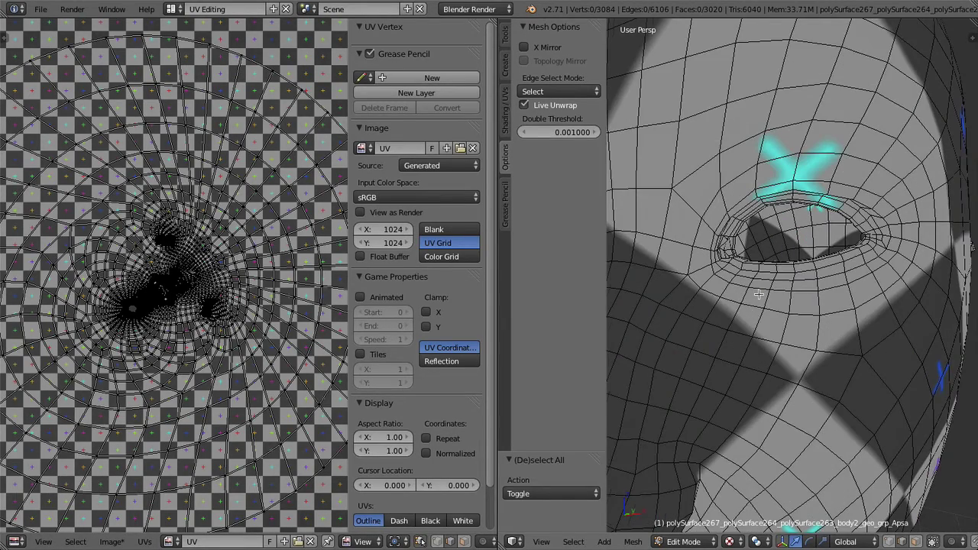
middle_click_drag(759, 294, 772, 296)
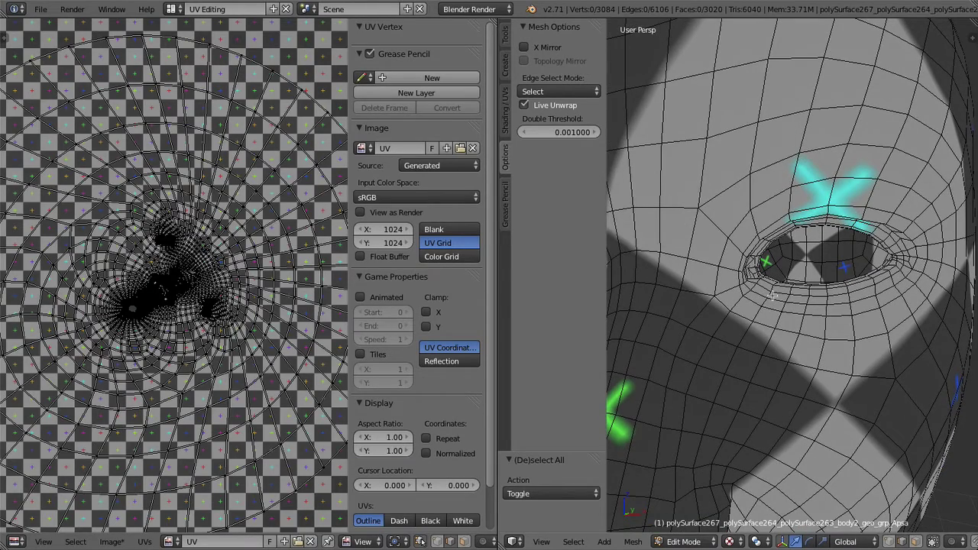
right_click(741, 317, "alt")
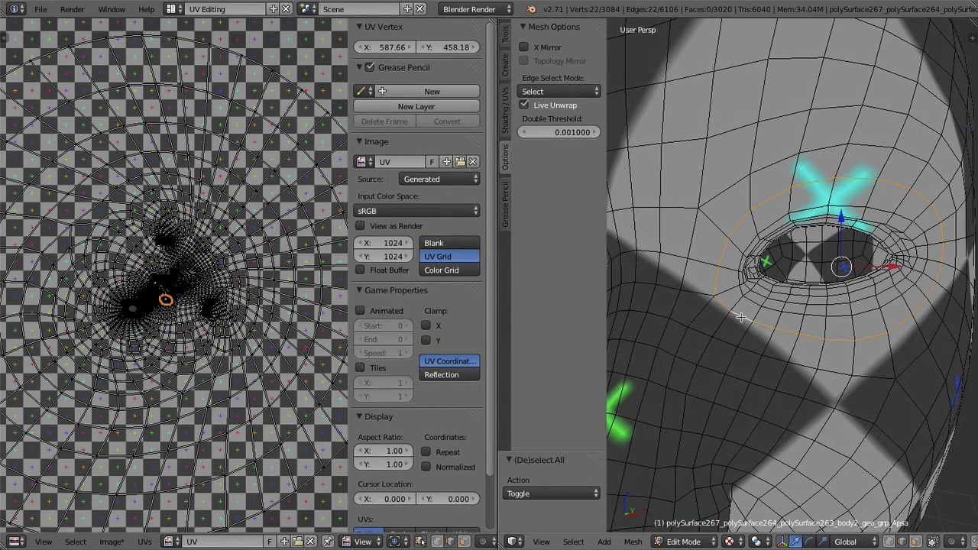
- Add the second eye's edge loop and mark both eye loops as seams
mouse_move(797, 237)
middle_mouse_down()
mouse_move(751, 243)
mouse_move(790, 243)
middle_mouse_up()
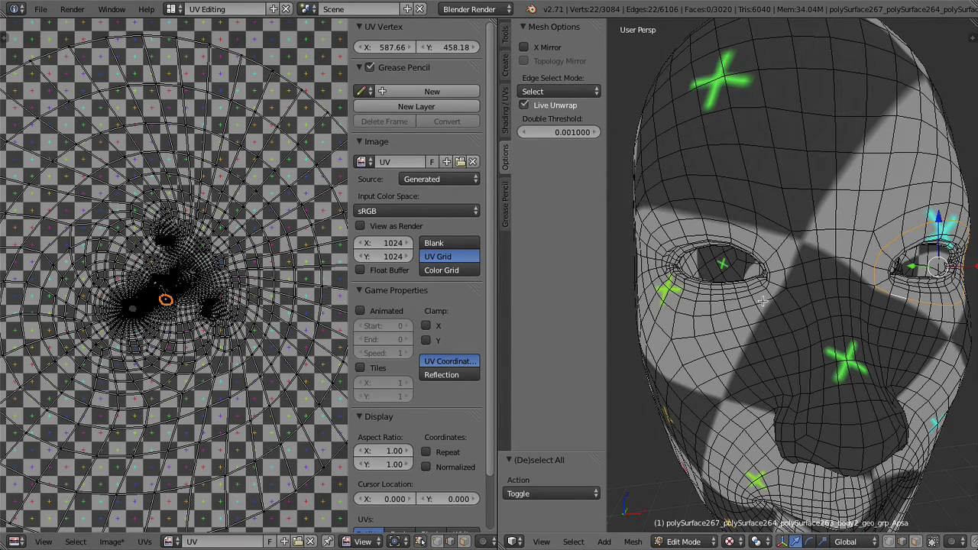
right_click(763, 302, "alt+shift")
key("KP_Decimal")
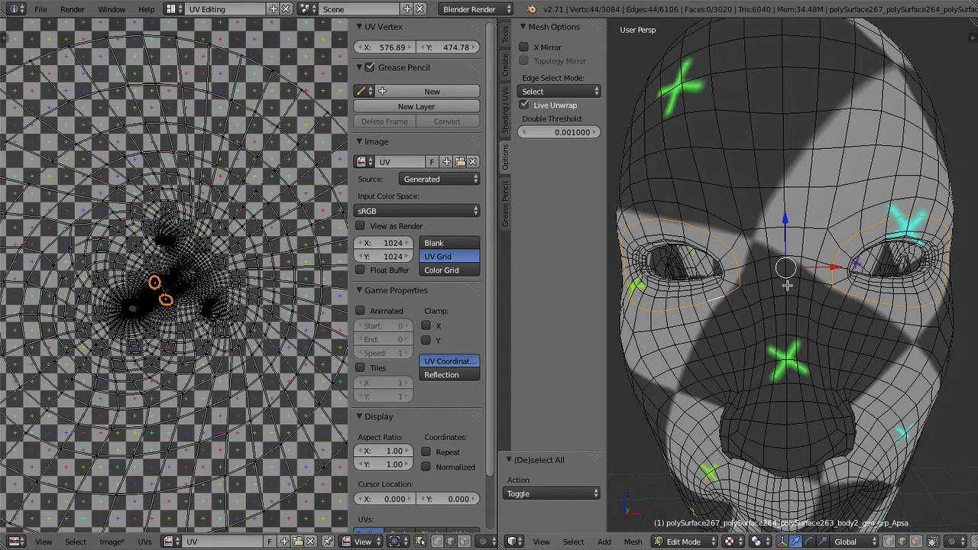
key("ctrl+e")
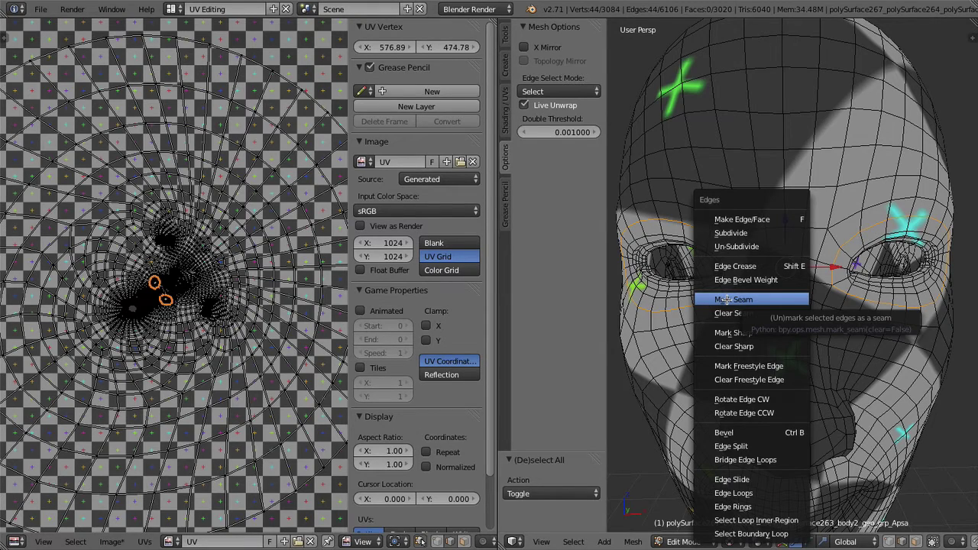
left_click(725, 300)
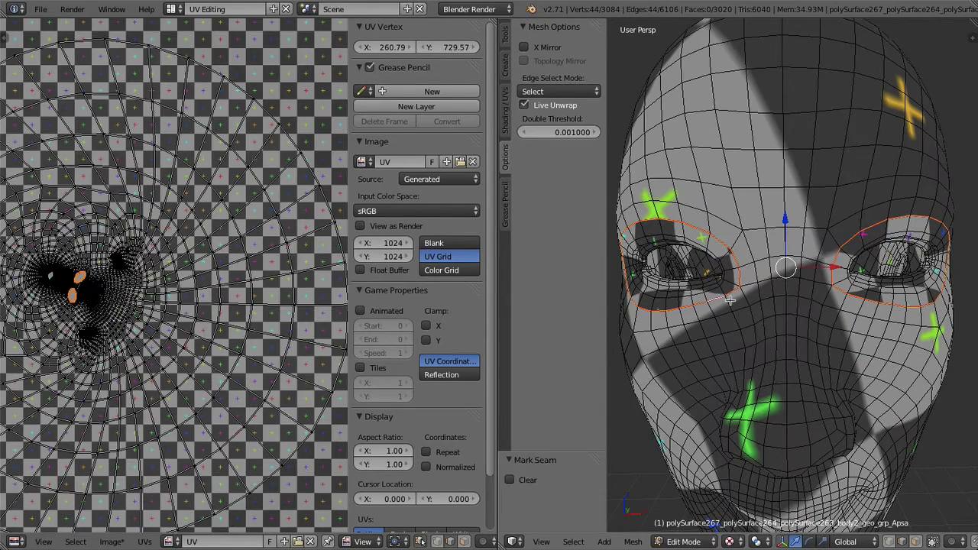
scroll(730, 300, "down", 3)
scroll(730, 300, "down", 1)
scroll(170, 223, "down", 3)
scroll(134, 221, "up", 3)
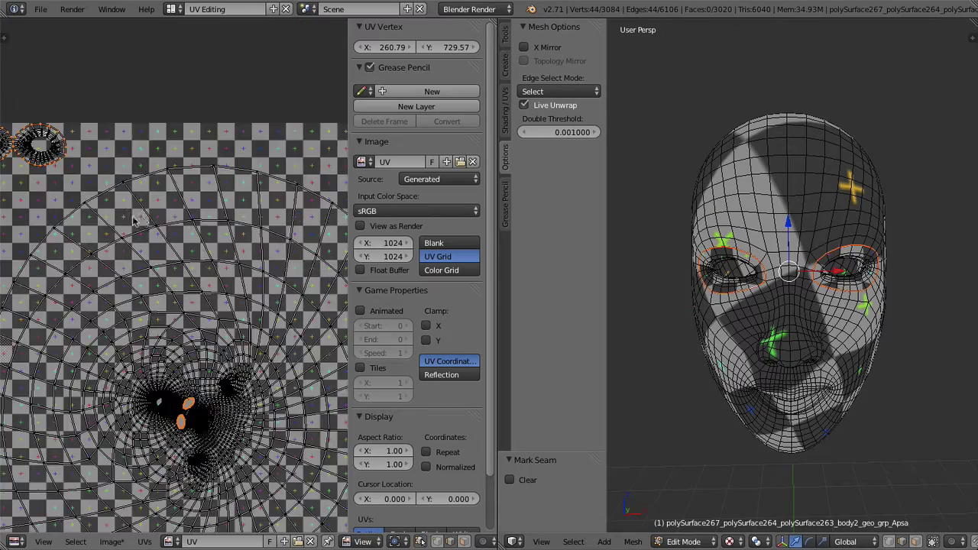
scroll(134, 221, "up", 1)
scroll(145, 210, "up", 2)
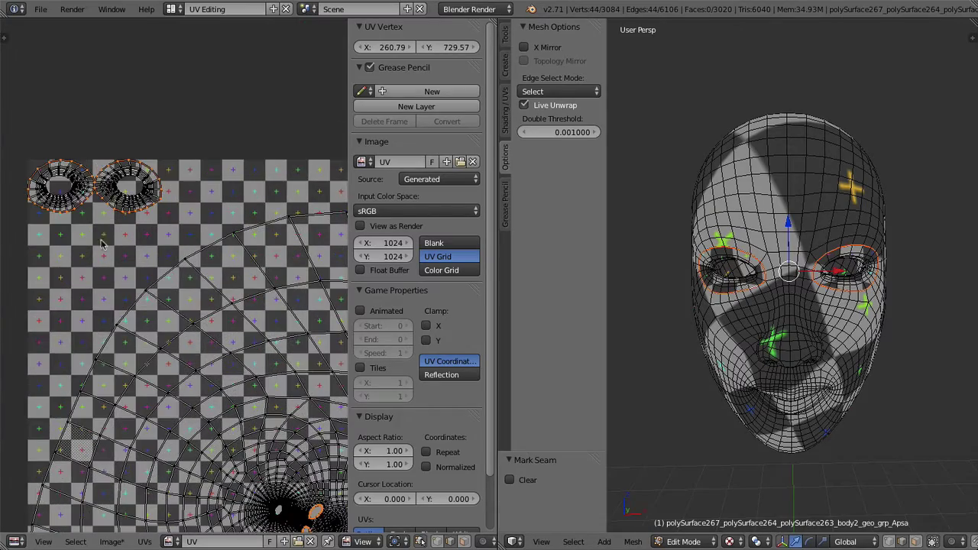
scroll(102, 244, "down", 3)
scroll(101, 243, "down", 4)
scroll(219, 342, "up", 6)
scroll(220, 341, "up", 1)
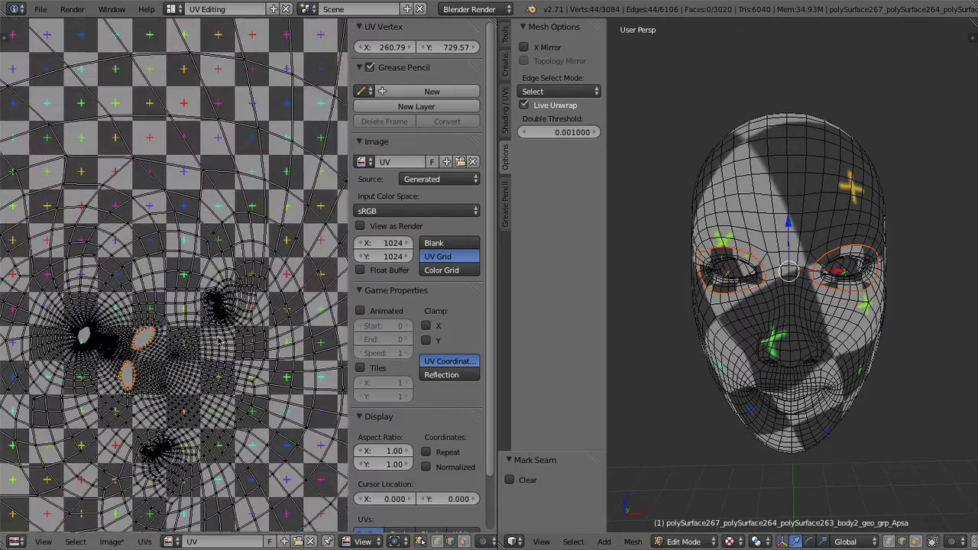
scroll(417, 230, "down", 1)
mouse_move(780, 325)
middle_mouse_down()
mouse_move(839, 285)
mouse_move(716, 256)
mouse_move(814, 388)
mouse_move(813, 271)
mouse_move(819, 325)
mouse_move(824, 241)
middle_mouse_up()
- Select an edge path from the neck up the back of the head
right_click(812, 387)
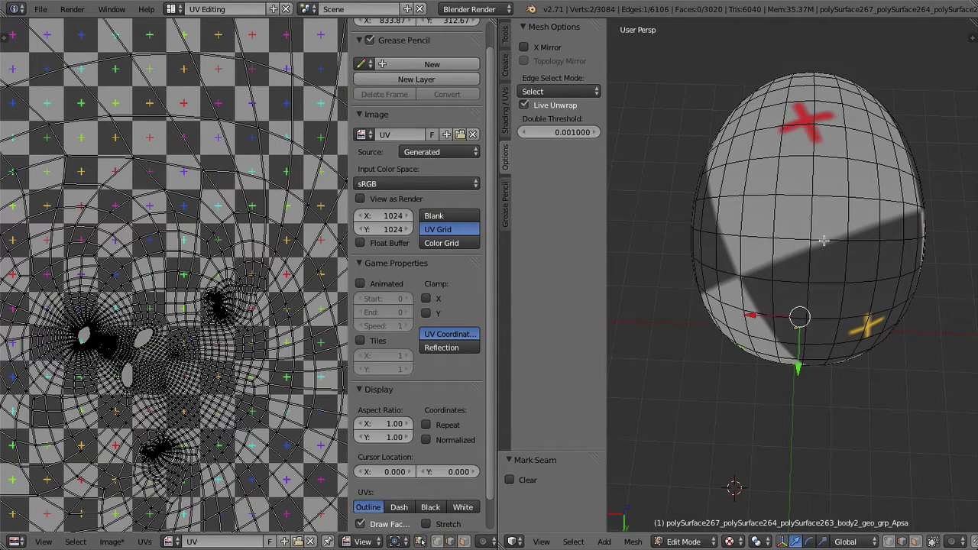
right_click(814, 180, "ctrl")
middle_click_drag(814, 180, 834, 409)
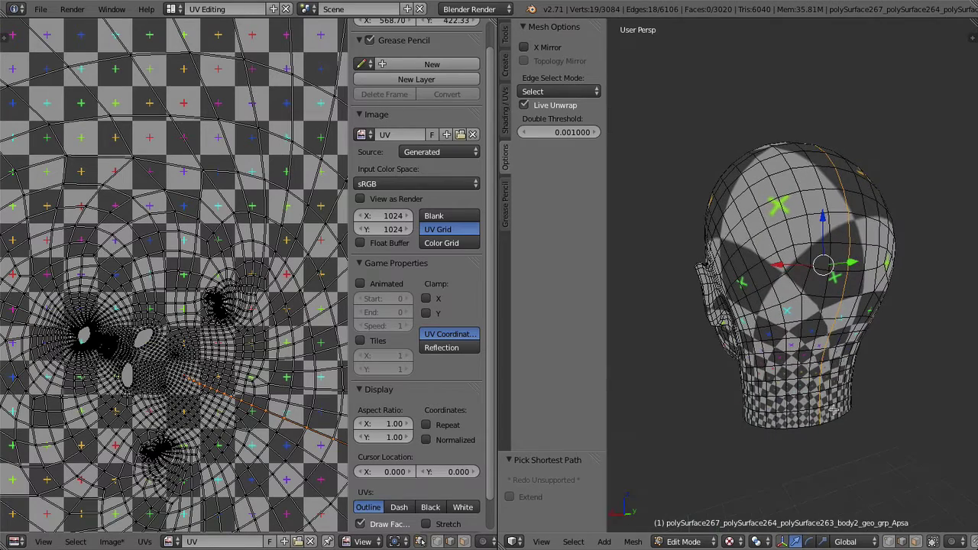
middle_click_drag(829, 177, 833, 210)
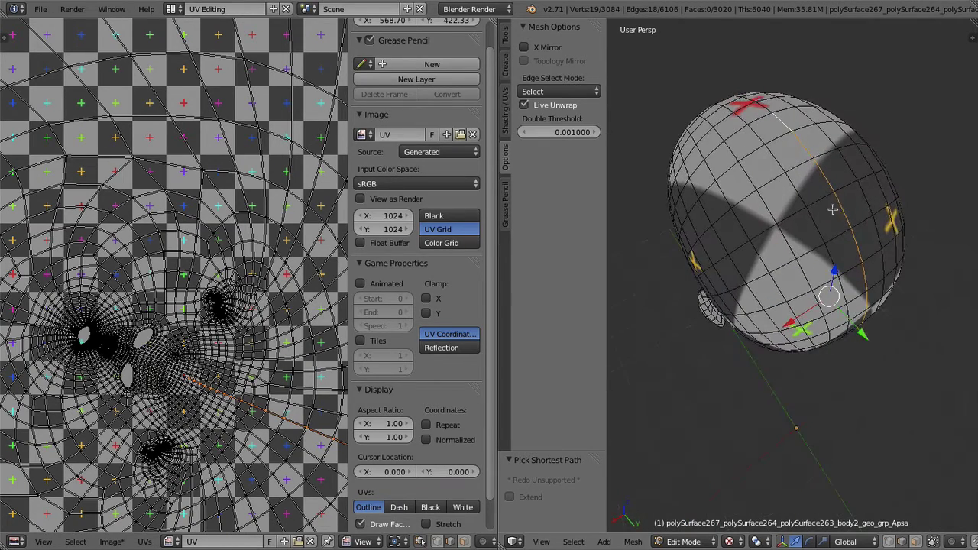
middle_click_drag(786, 137, 829, 189)
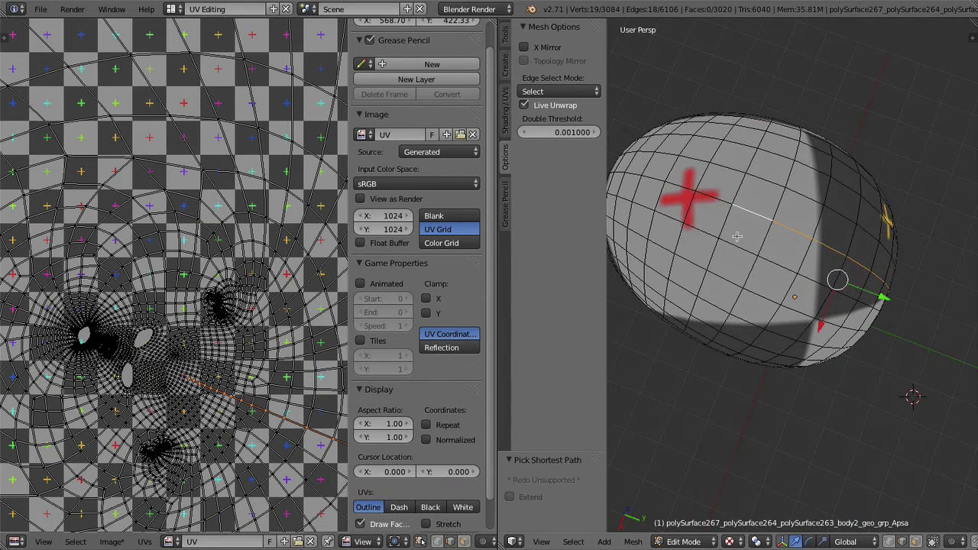
middle_click_drag(737, 237, 828, 174)
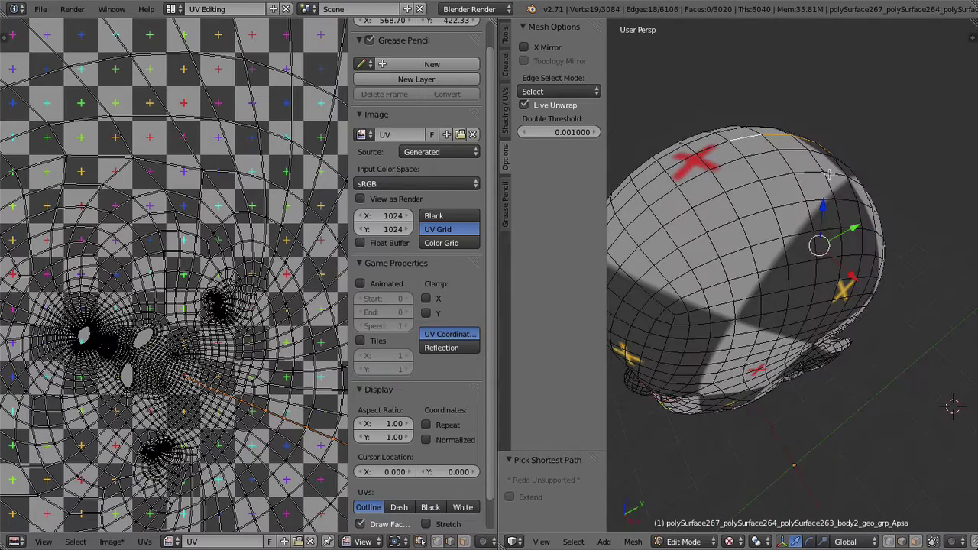
- Mark the back-of-head edge path as a UV seam
key("ctrl+e")
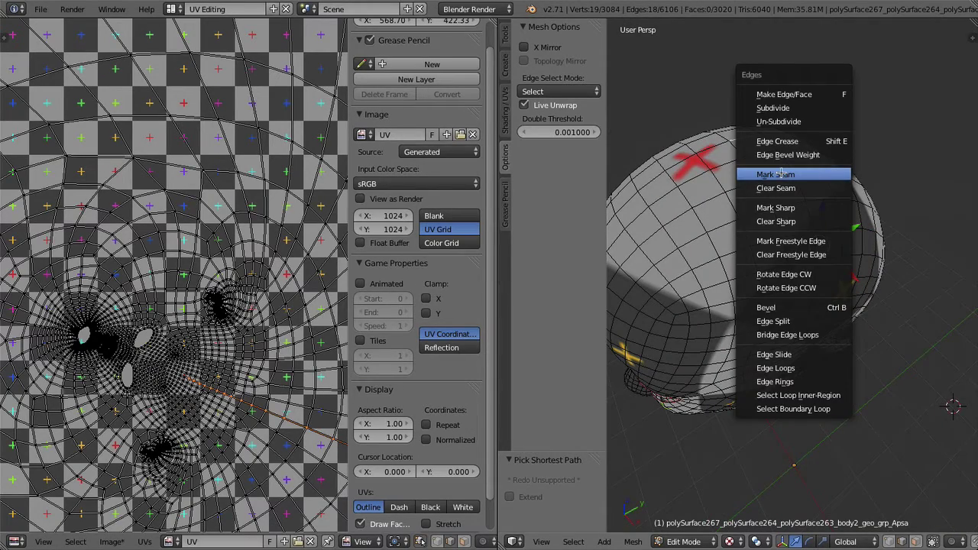
key("Return")
scroll(241, 304, "down", 2)
scroll(120, 271, "down", 2)
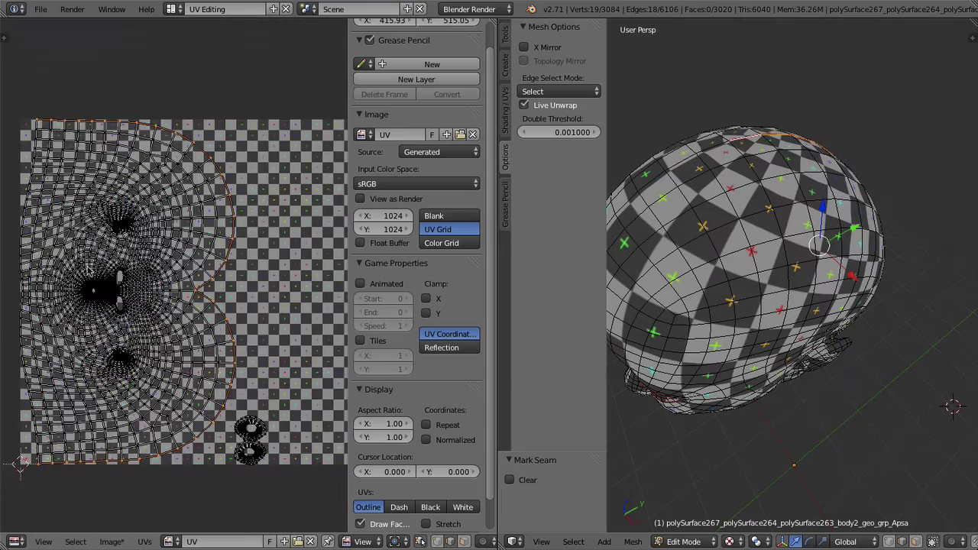
scroll(140, 271, "down", 2)
scroll(336, 311, "up", 3)
scroll(159, 330, "up", 3)
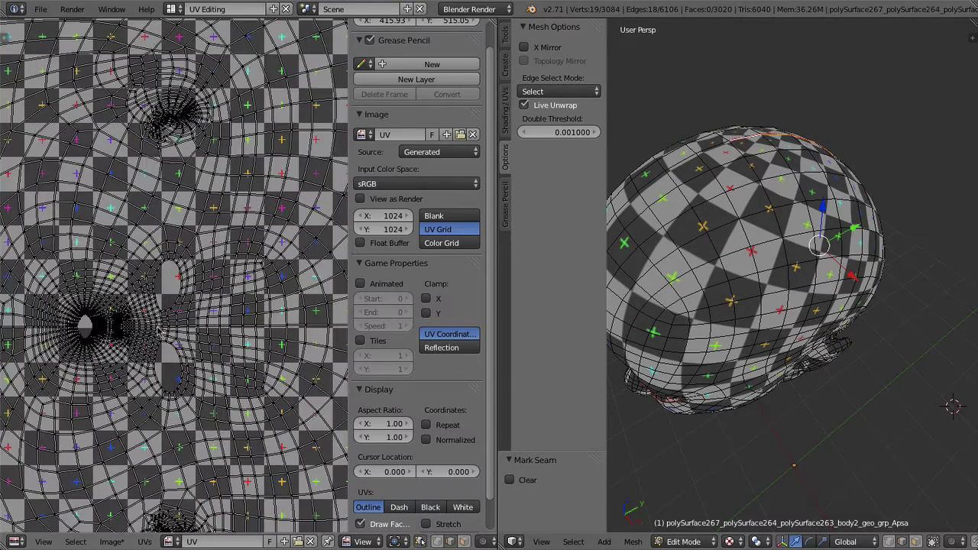
middle_click_drag(688, 264, 821, 214)
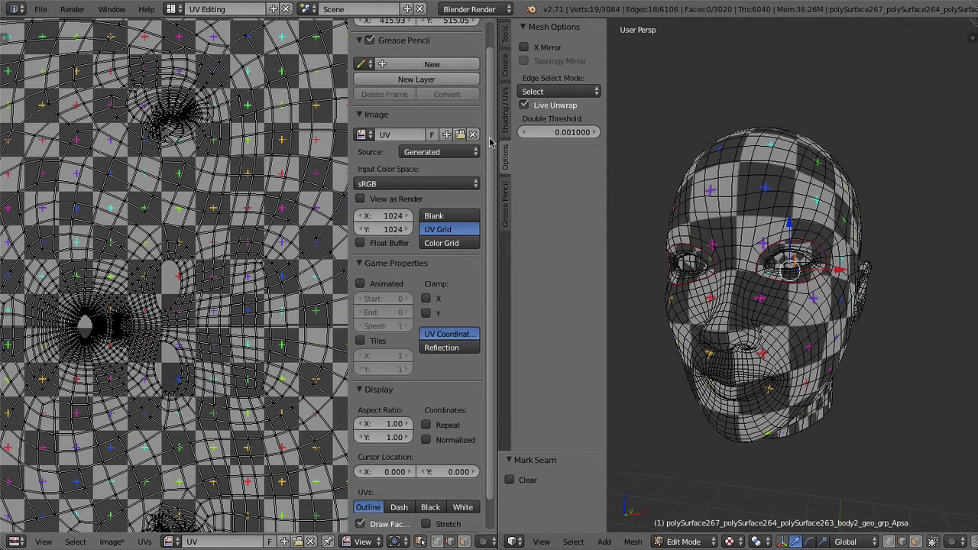
scroll(493, 140, "down", 2)
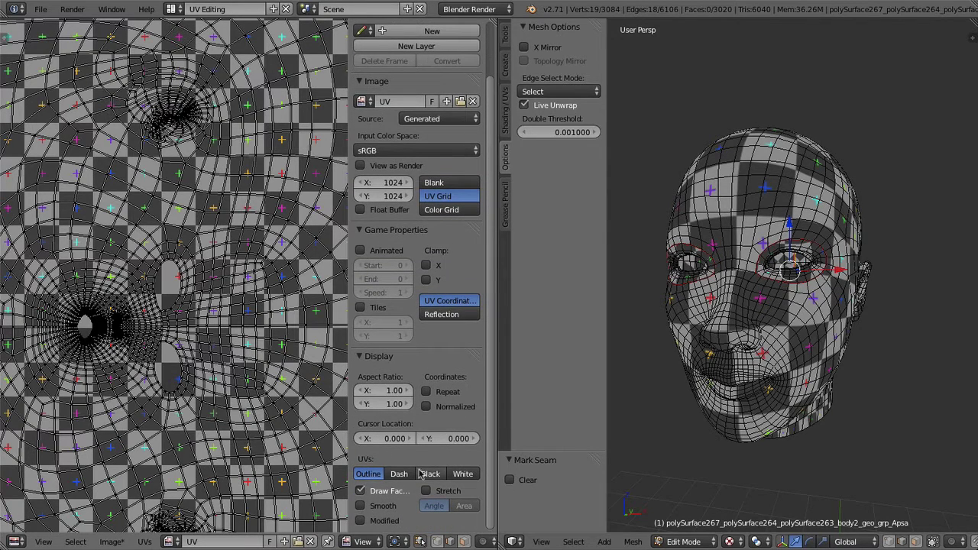
left_click(426, 491)
scroll(162, 309, "down", 1)
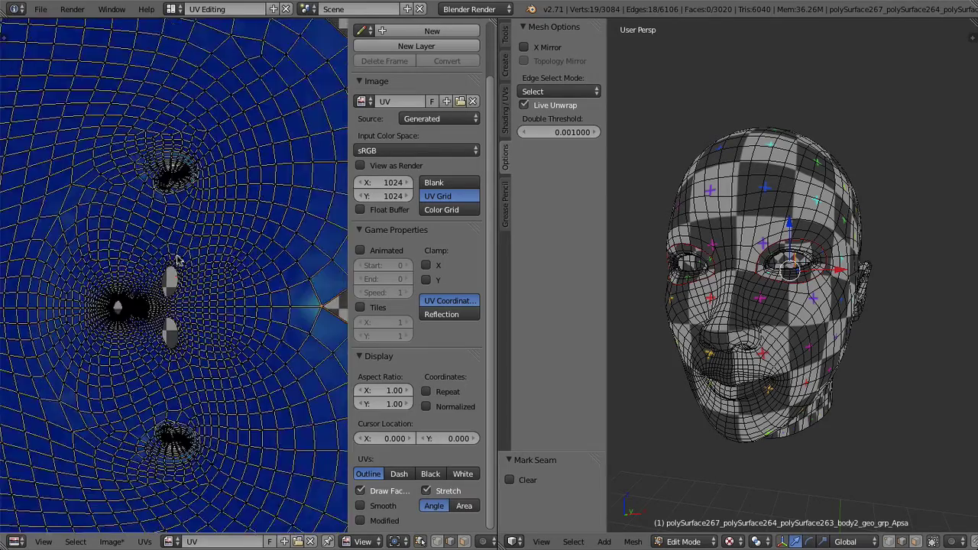
scroll(162, 309, "down", 2)
middle_click_drag(163, 310, 147, 294)
left_click(428, 493)
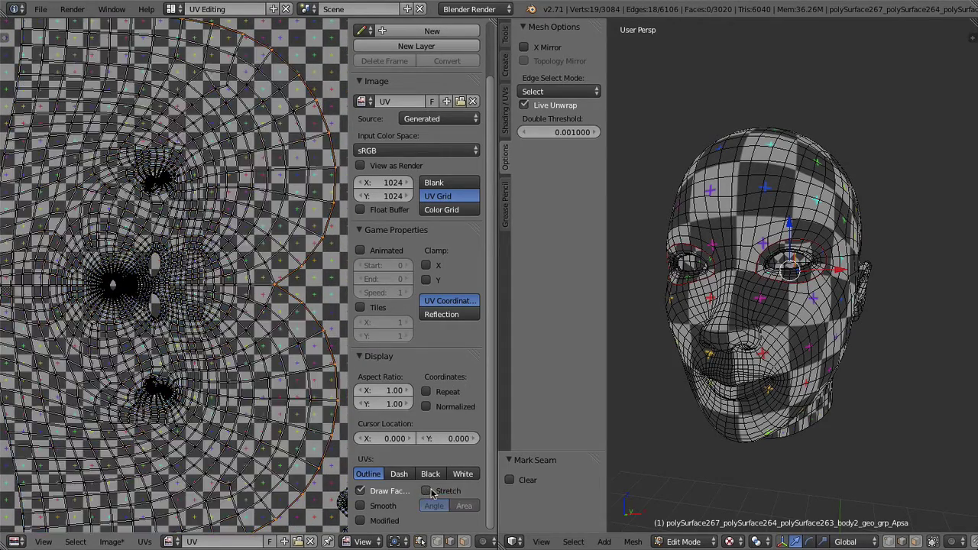
key("Tab")
mouse_move(795, 340)
middle_mouse_down()
mouse_move(699, 340)
mouse_move(749, 340)
middle_mouse_up()
key("Tab")
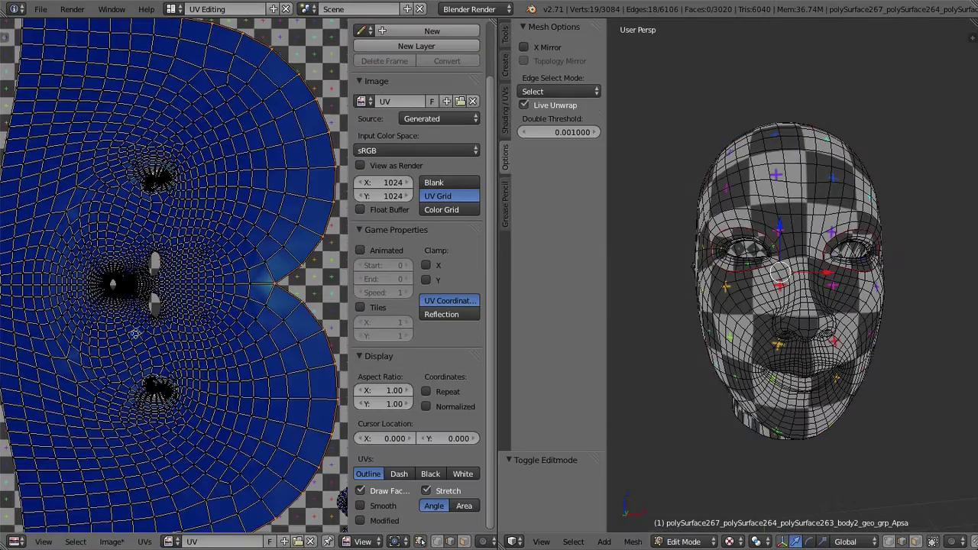
scroll(142, 320, "up", 3)
middle_click_drag(142, 320, 112, 305)
scroll(175, 279, "up", 3)
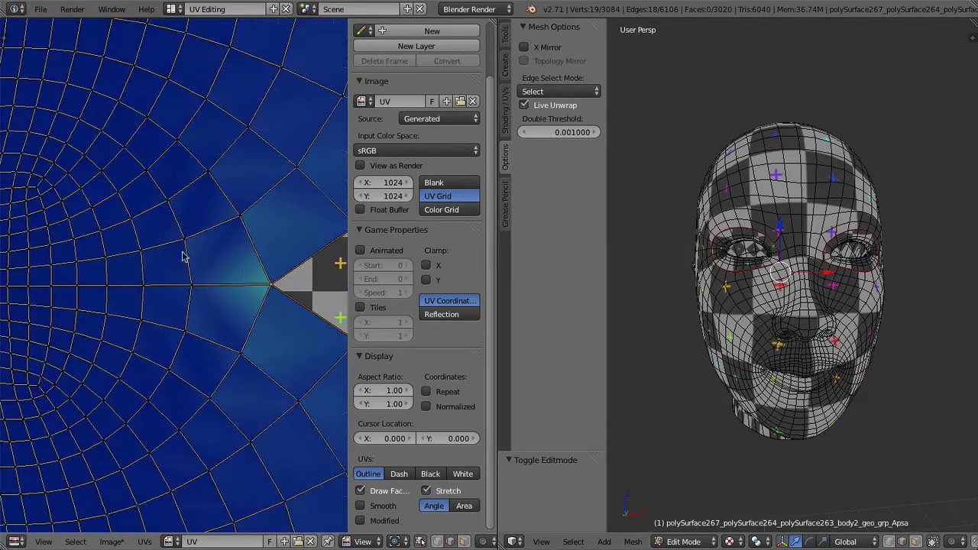
scroll(129, 256, "up", 1)
mouse_move(130, 256)
middle_mouse_down()
mouse_move(208, 306)
mouse_move(205, 327)
middle_mouse_up()
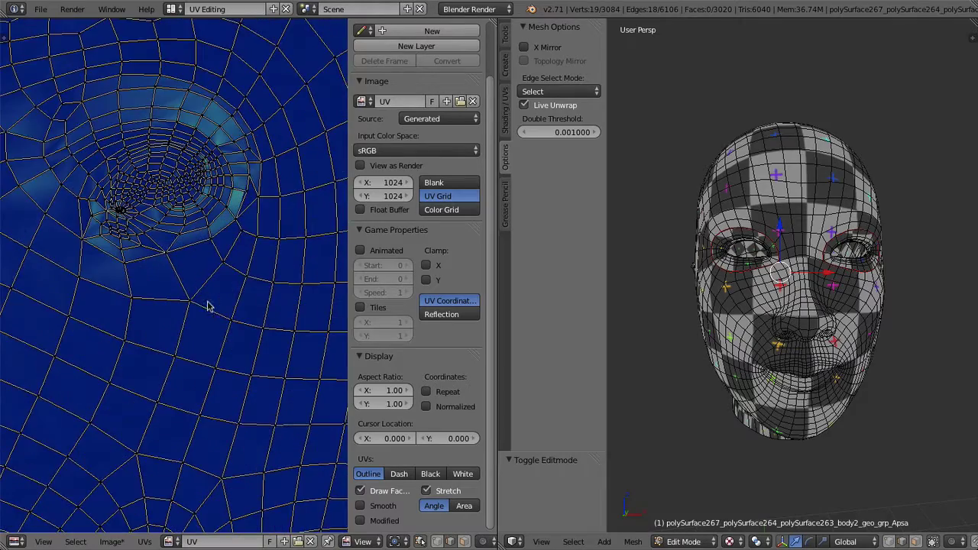
scroll(205, 327, "down", 2)
mouse_move(175, 359)
middle_mouse_down()
mouse_move(155, 291)
mouse_move(174, 280)
middle_mouse_up()
scroll(155, 291, "down", 1)
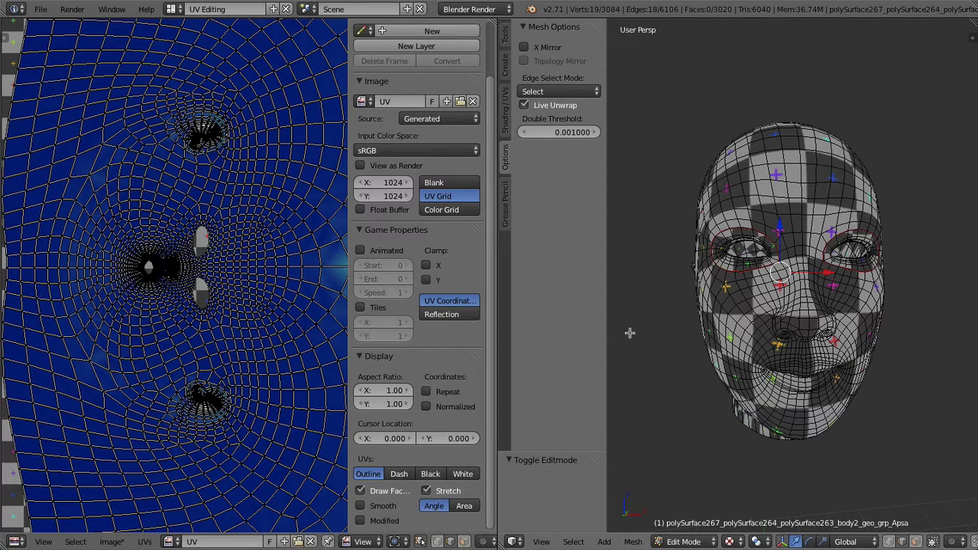
left_click(426, 490)
key("Tab")
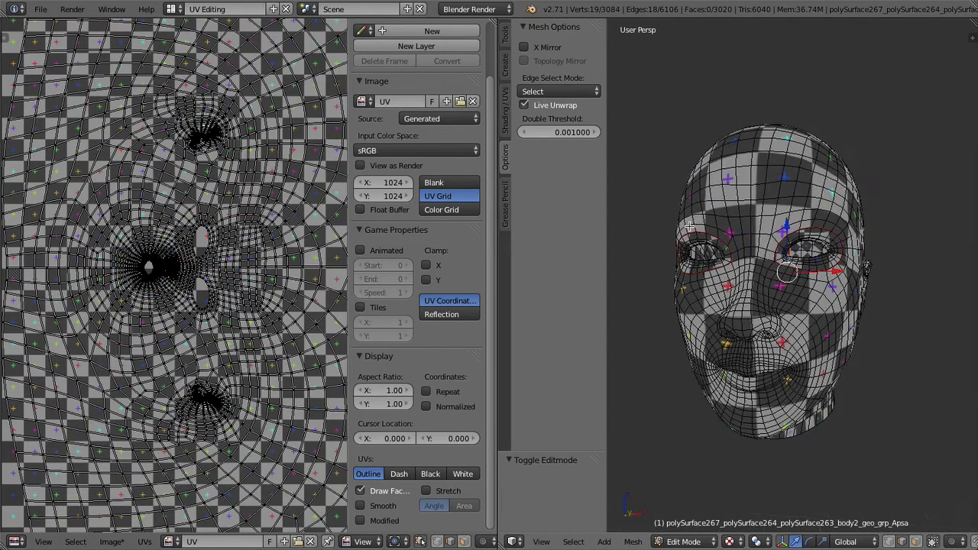
middle_click_drag(714, 219, 705, 219)
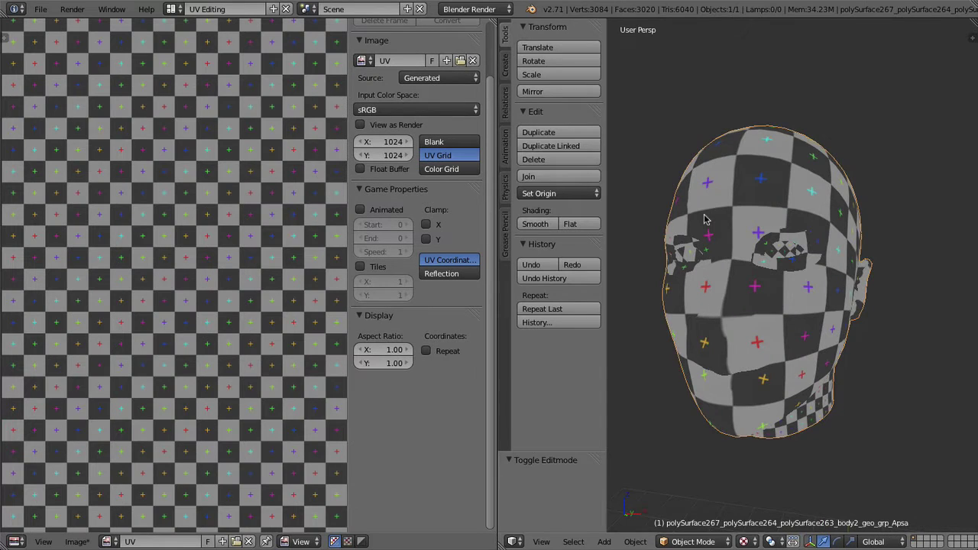
key("ctrl+Tab")
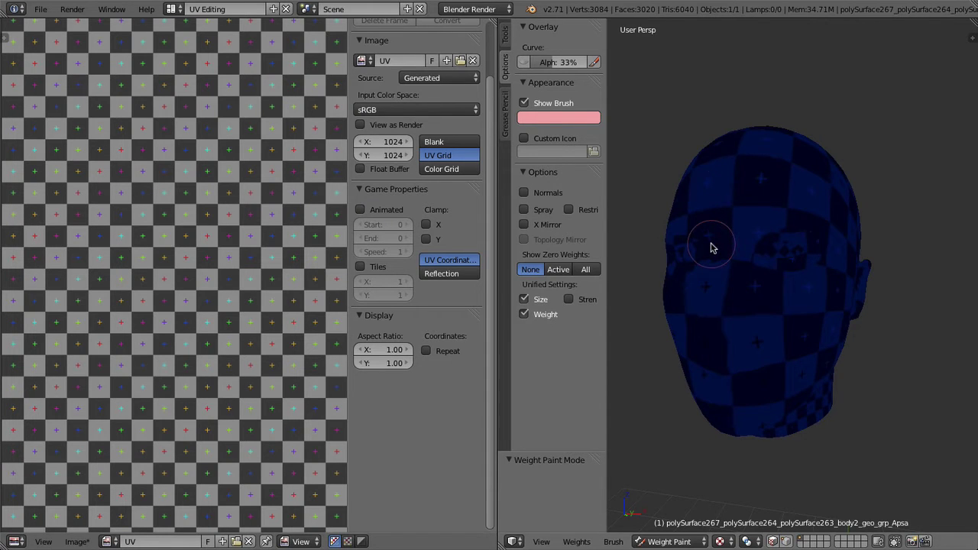
key("ctrl+Tab")
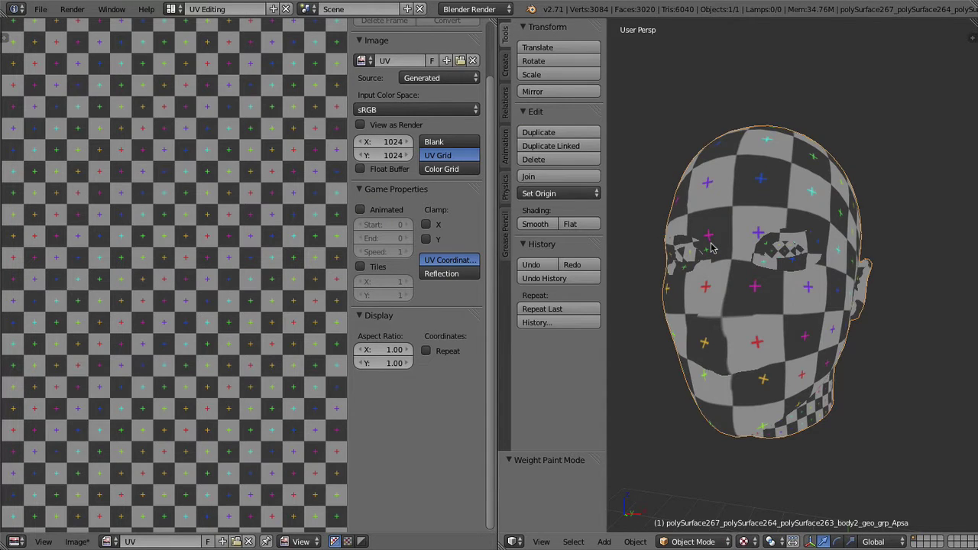
key("Tab")
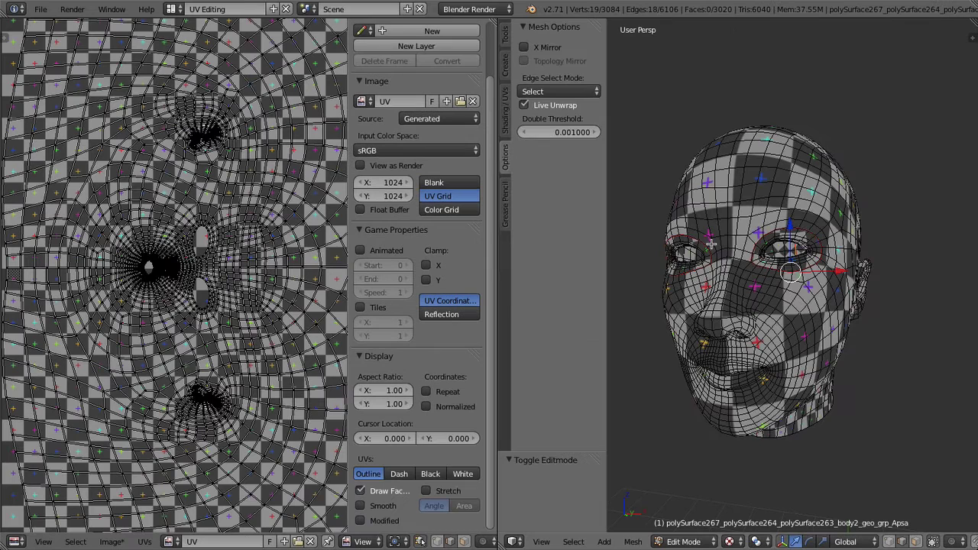
key("ctrl+Tab")
middle_click_drag(719, 252, 801, 186)
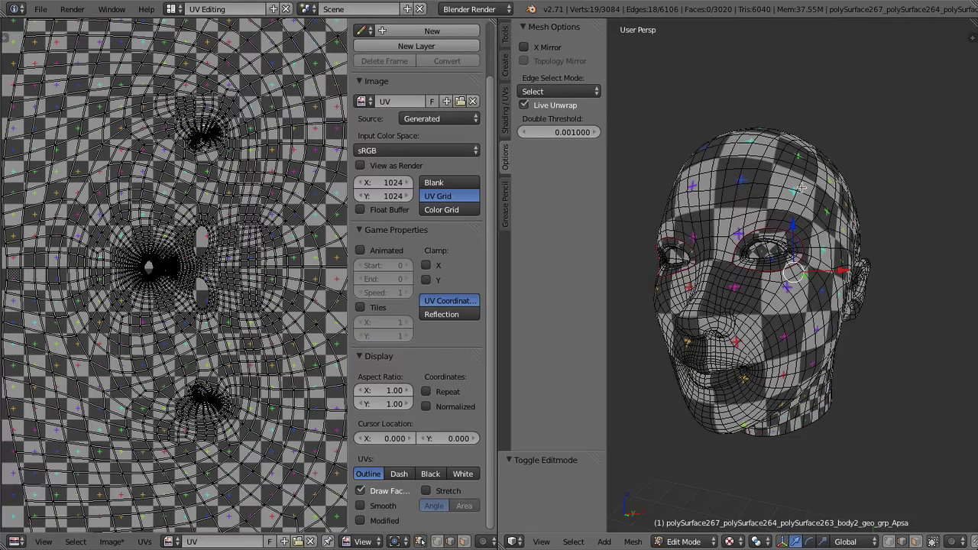
middle_click_drag(803, 187, 792, 253)
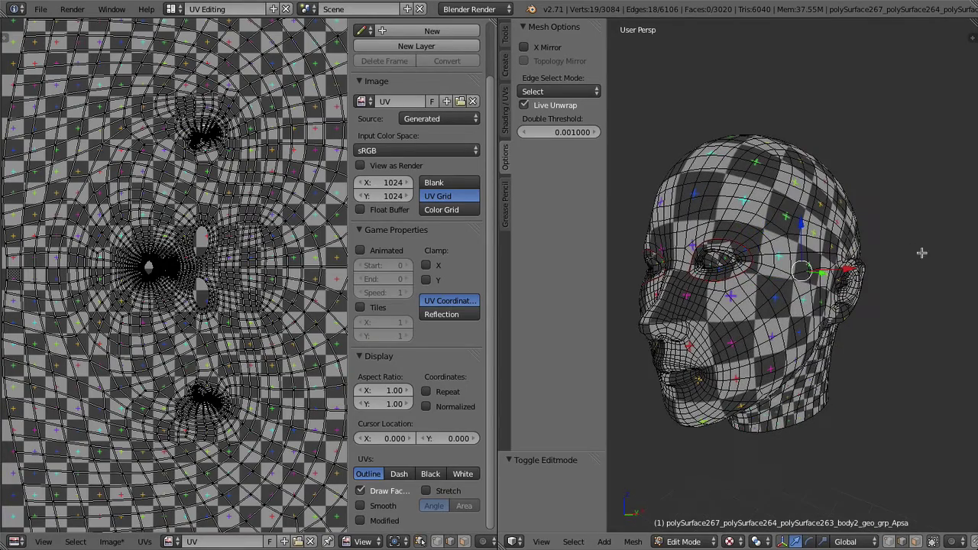
scroll(175, 290, "down", 5)
- Select all, run Average Islands Scale and Pack Islands, then return to Object Mode
key("a")
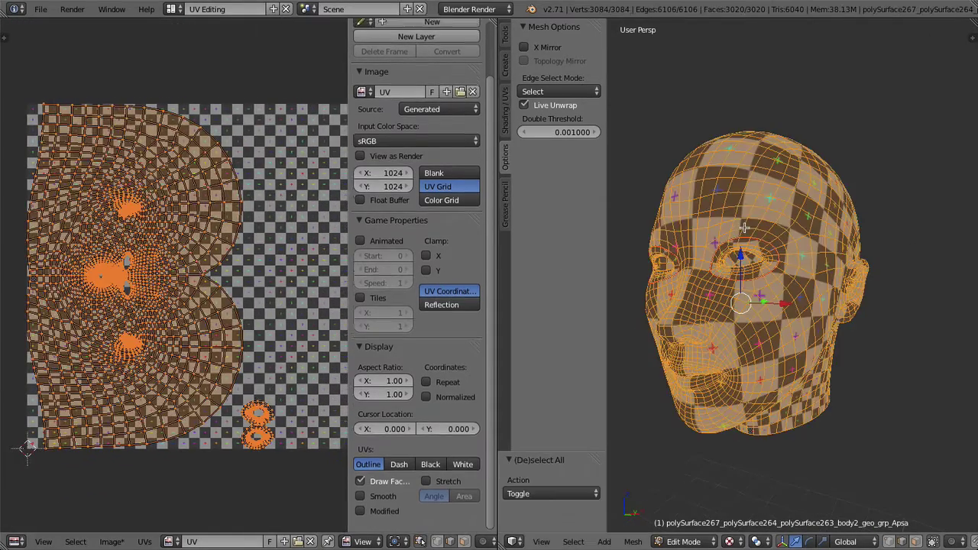
middle_click_drag(743, 227, 726, 230)
middle_click_drag(293, 286, 247, 287)
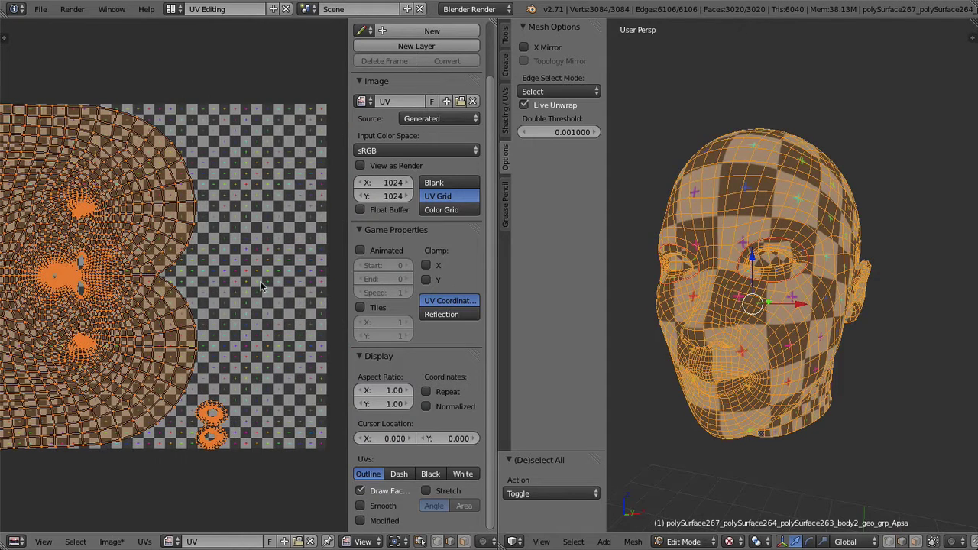
scroll(260, 285, "down", 1)
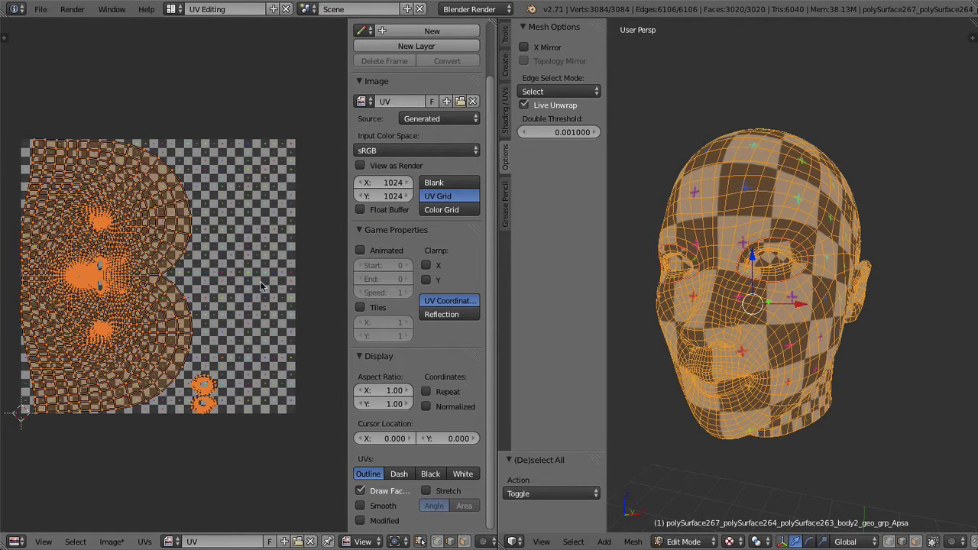
key("ctrl+a")
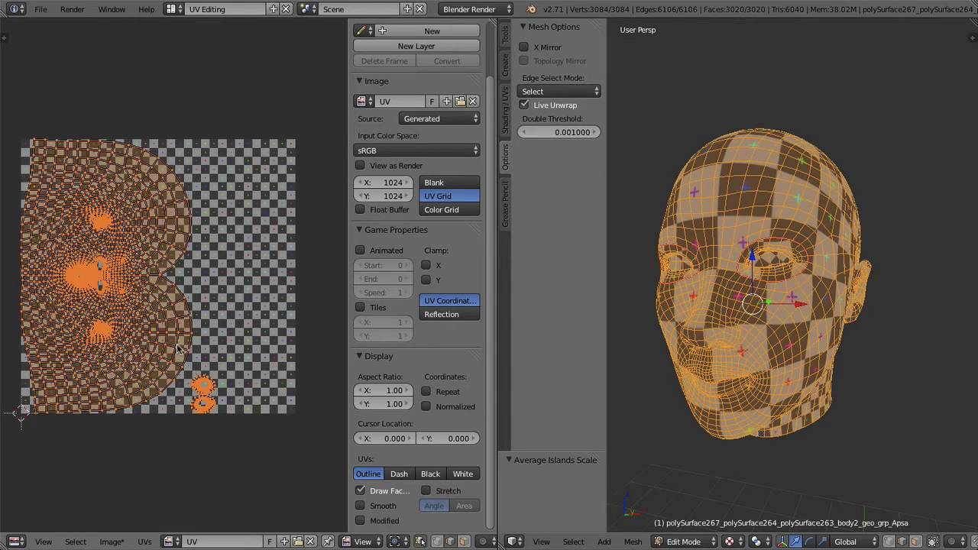
key("ctrl+p")
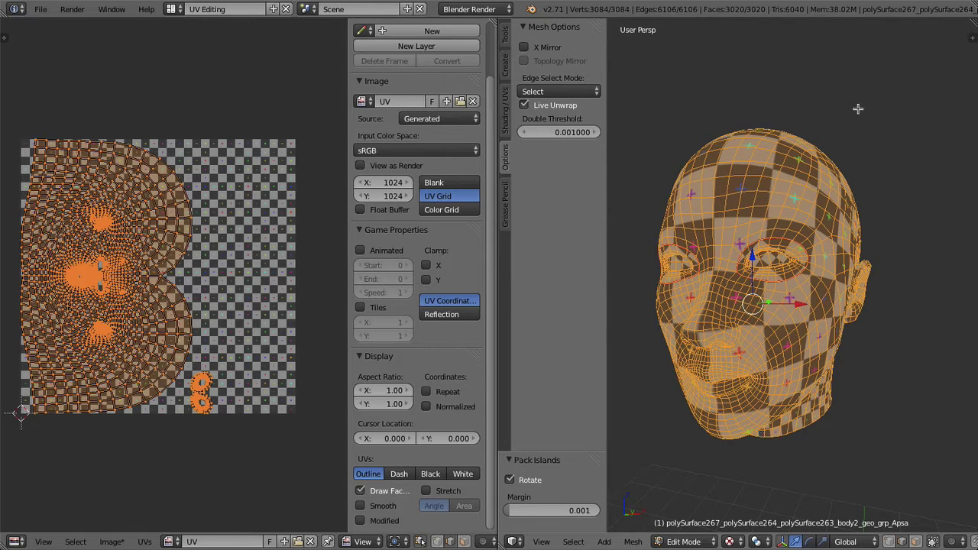
key("Tab")
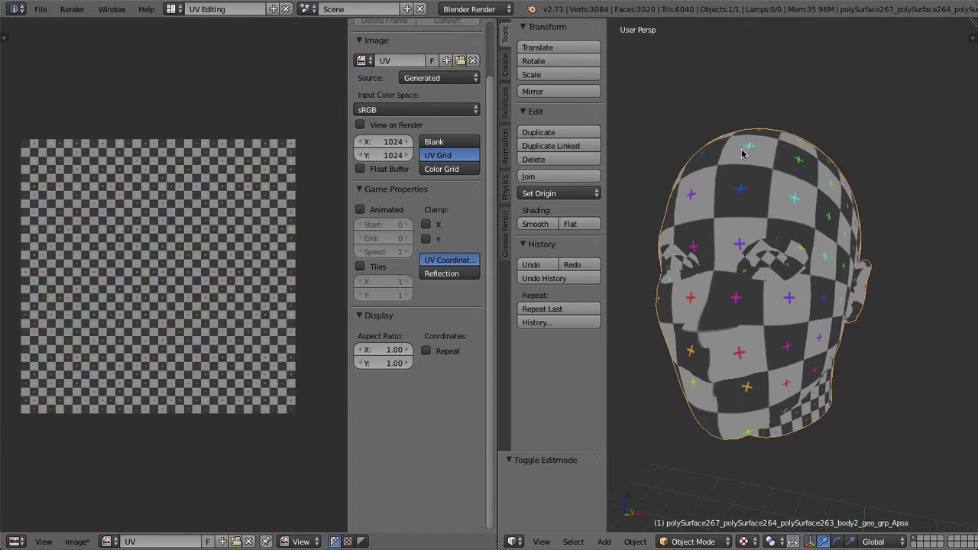
- Start a Wavefront OBJ export with Write Materials off and Write Normals on
mouse_move(744, 176)
middle_mouse_down()
mouse_move(739, 136)
mouse_move(688, 134)
middle_mouse_up()
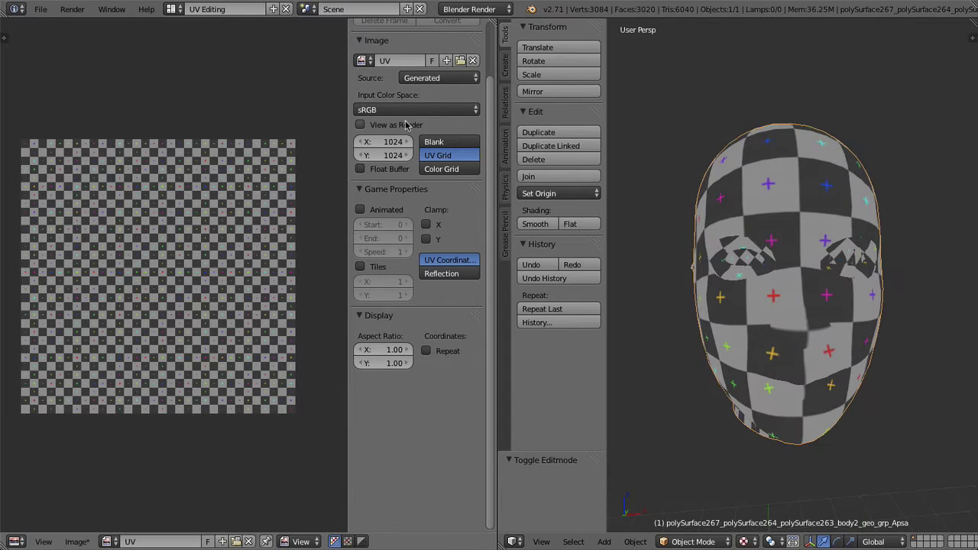
left_click(40, 11)
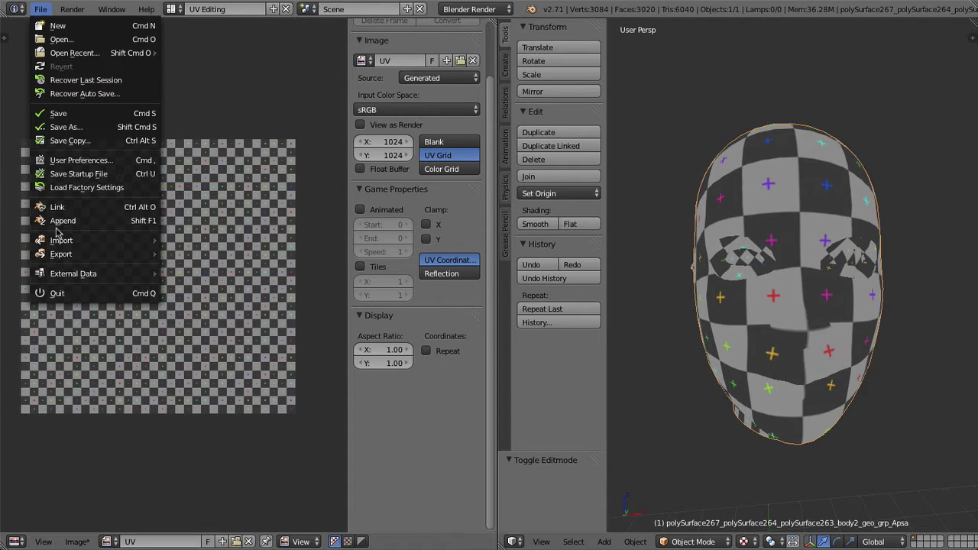
mouse_move(61, 254)
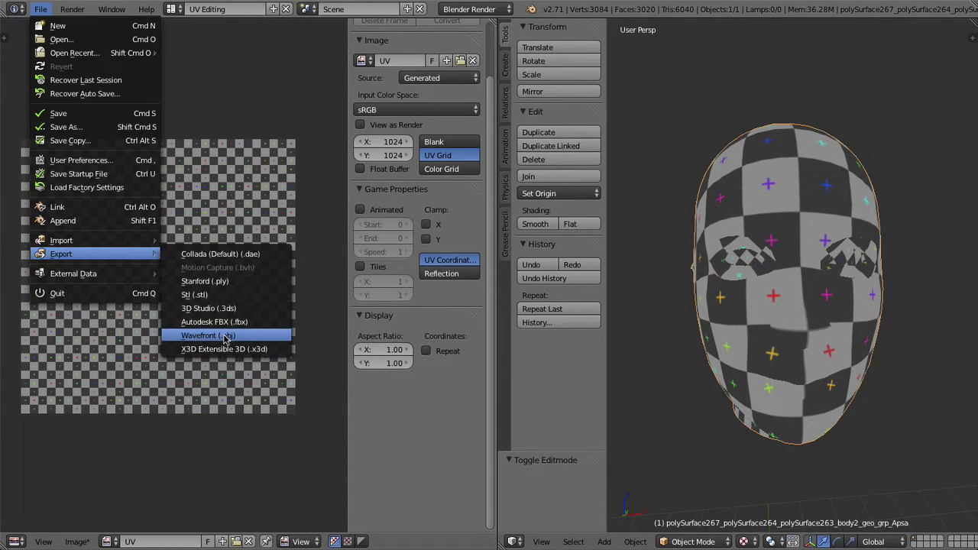
left_click(235, 336)
scroll(97, 391, "down", 3)
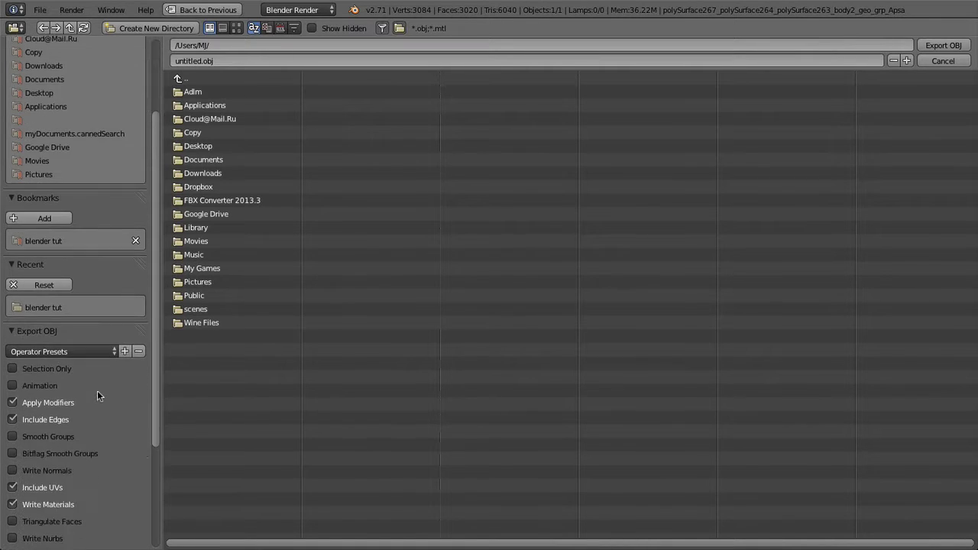
scroll(97, 390, "down", 3)
scroll(96, 391, "down", 2)
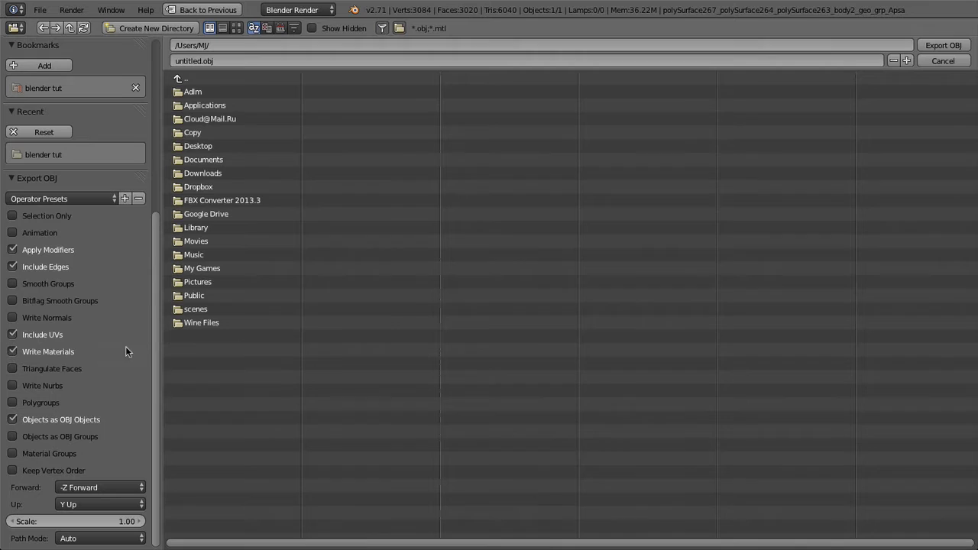
left_click(39, 351)
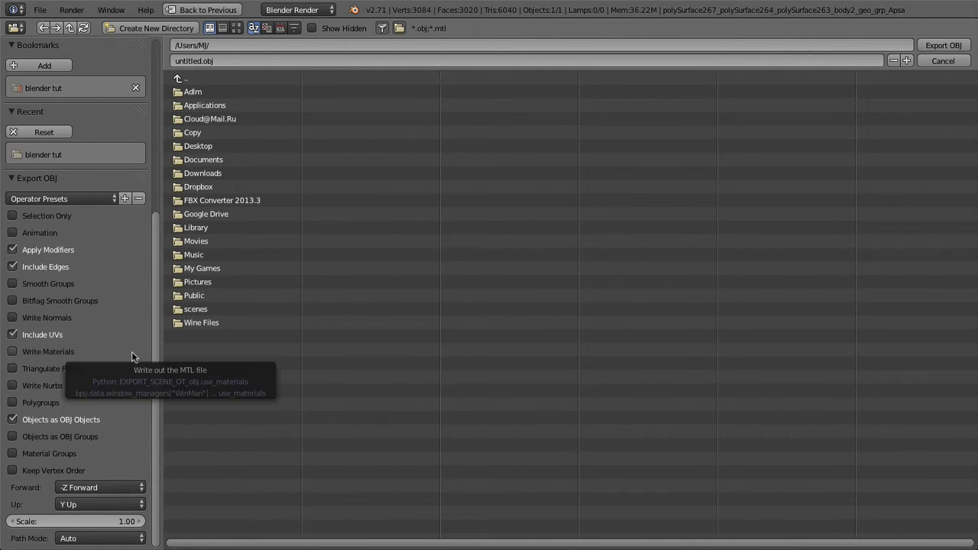
left_click(13, 317)
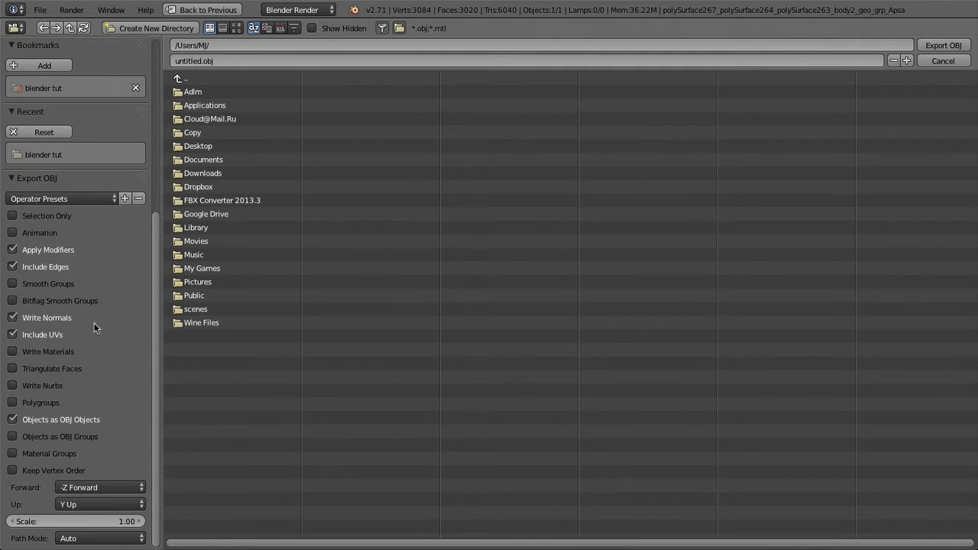